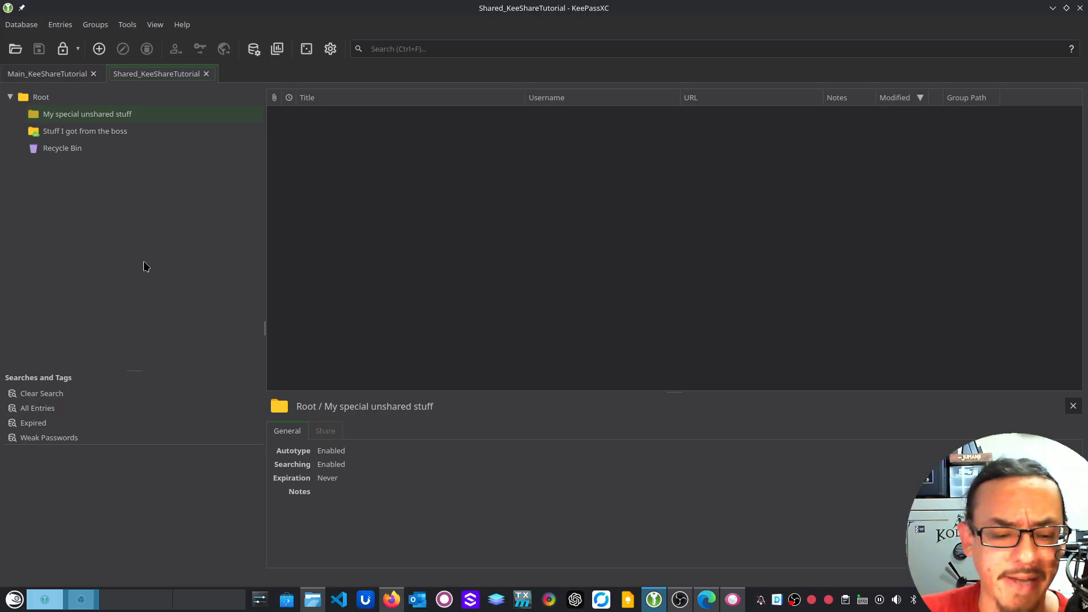
Switch back to the Main_KeeShareTutorial database tab
{"action": "left_click", "coordinate": [45, 78]}
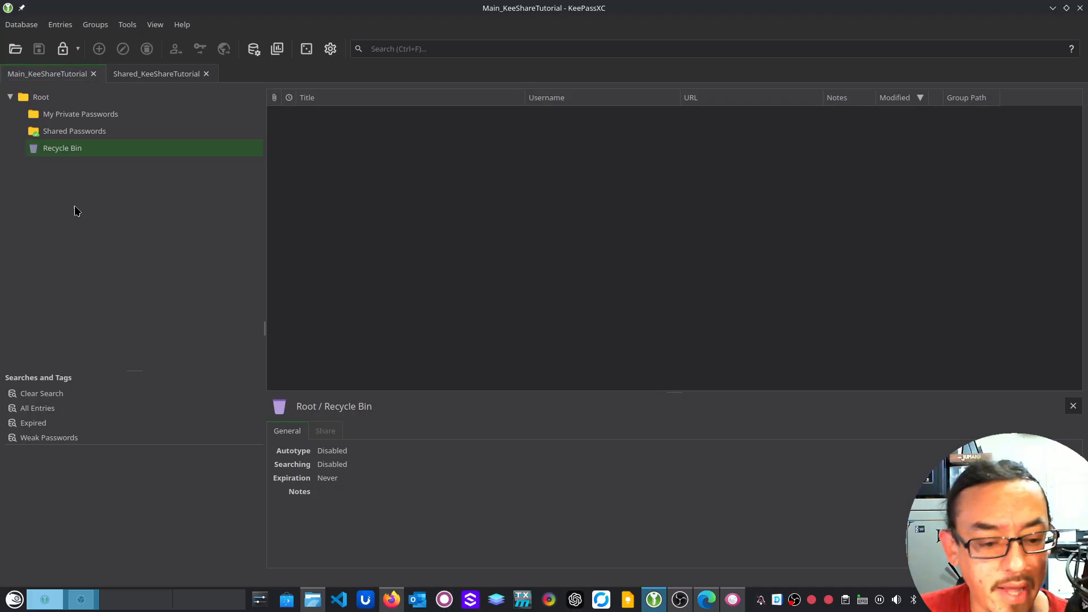
Create a ToShareWithEmp group under Root and set its KeeShare type to Export
{"action": "left_click", "coordinate": [47, 98]}
{"action": "right_click", "coordinate": [46, 96]}
{"action": "left_click", "coordinate": [83, 109]}
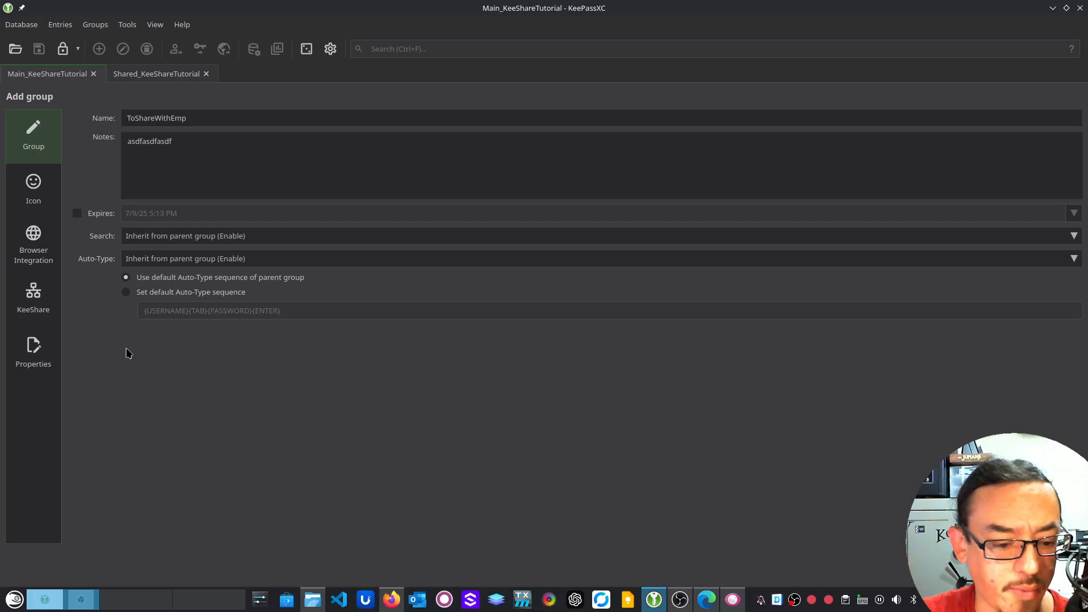
{"action": "left_click", "coordinate": [47, 296]}
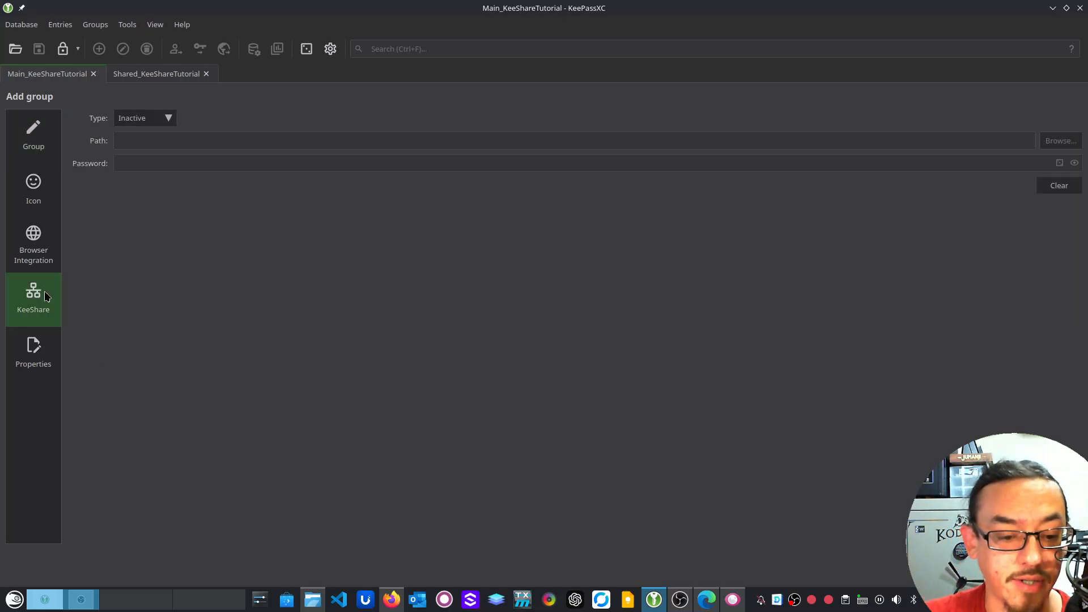
{"action": "left_click", "coordinate": [168, 116]}
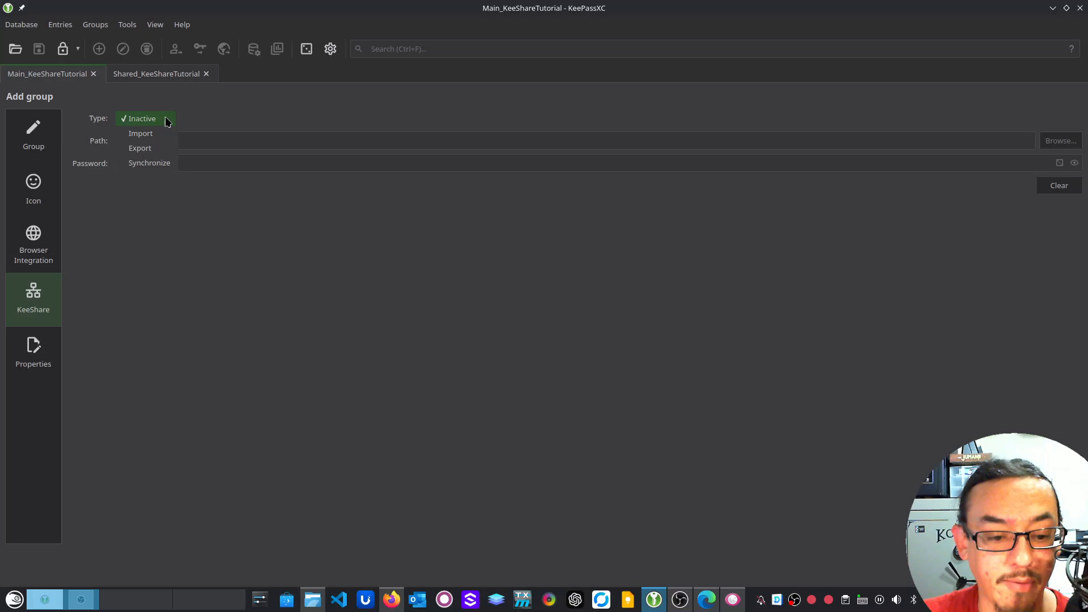
{"action": "left_click", "coordinate": [160, 148]}
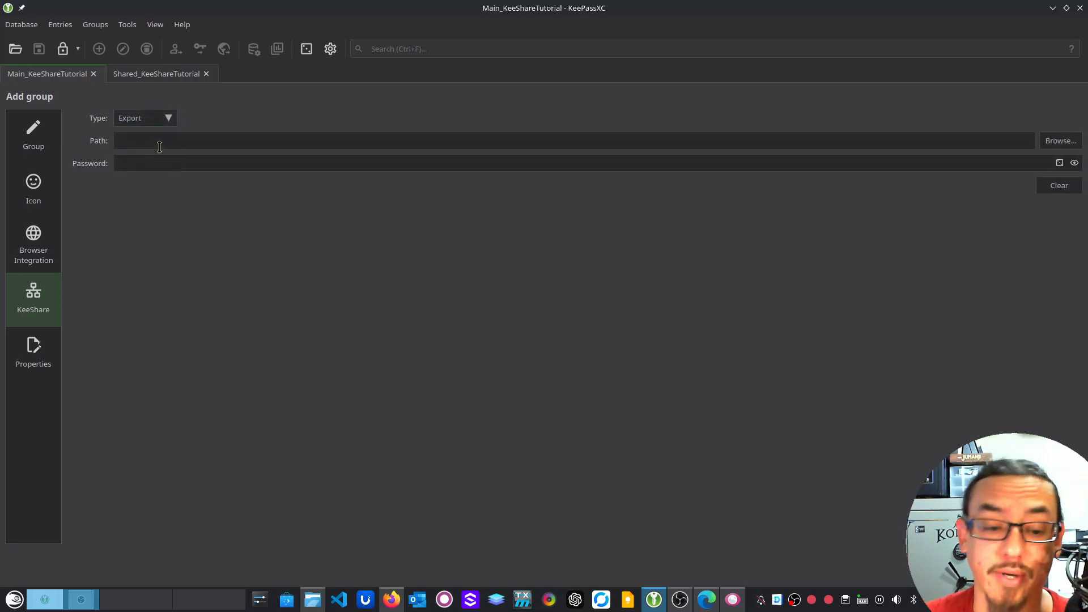
Set the export target to ShareWithEmp.kdbx in the Desktop's KeeShareTutorial folder
{"action": "left_click", "coordinate": [1061, 141]}
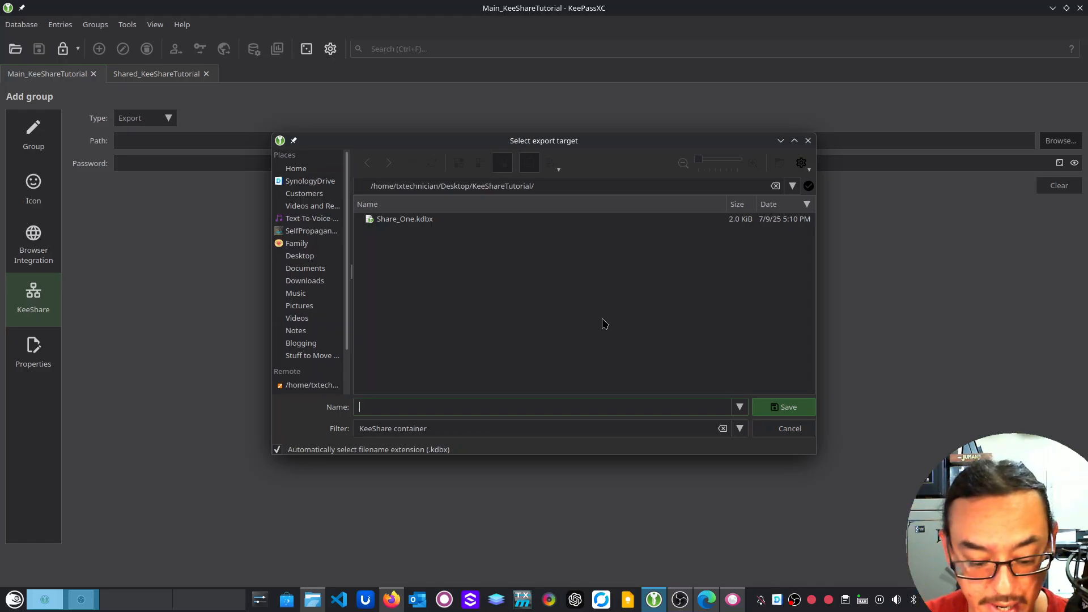
{"action": "type", "text": "Share"}
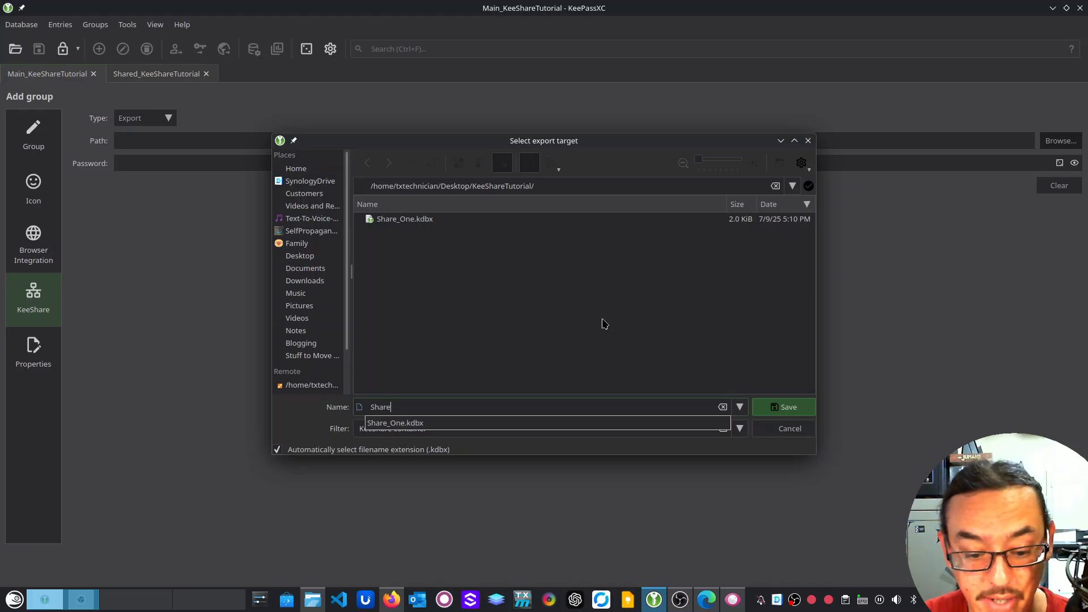
{"action": "type", "text": "WithEmp"}
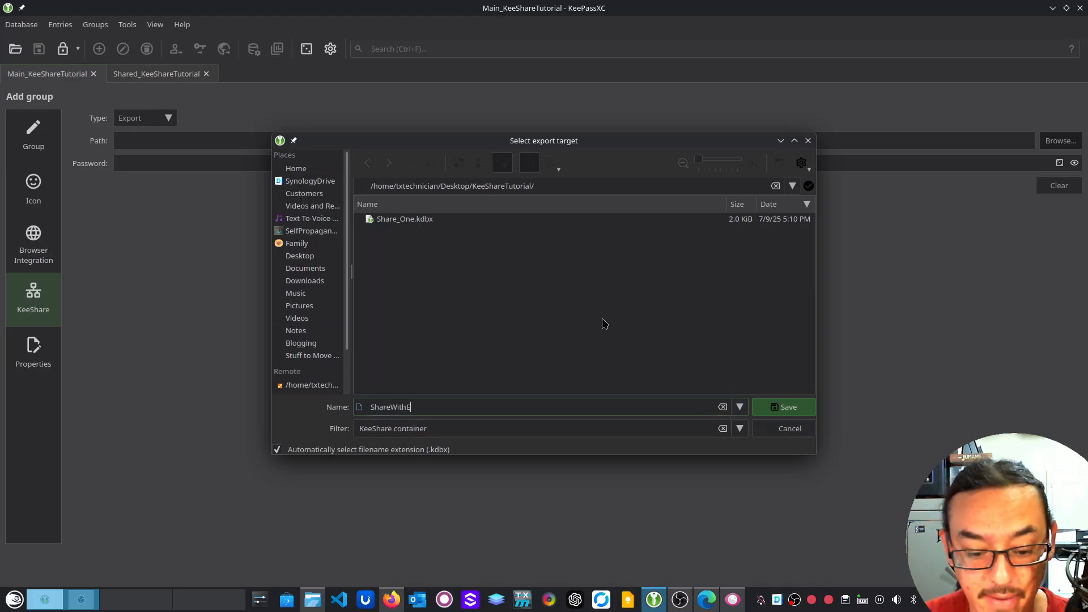
{"action": "left_click", "coordinate": [802, 411]}
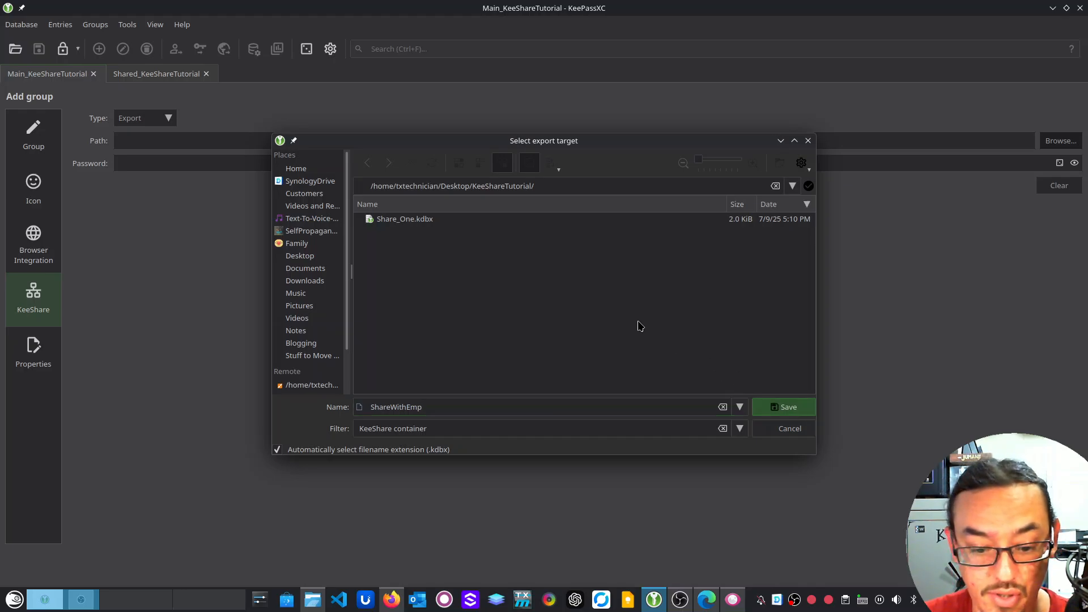
{"action": "left_click", "coordinate": [785, 406]}
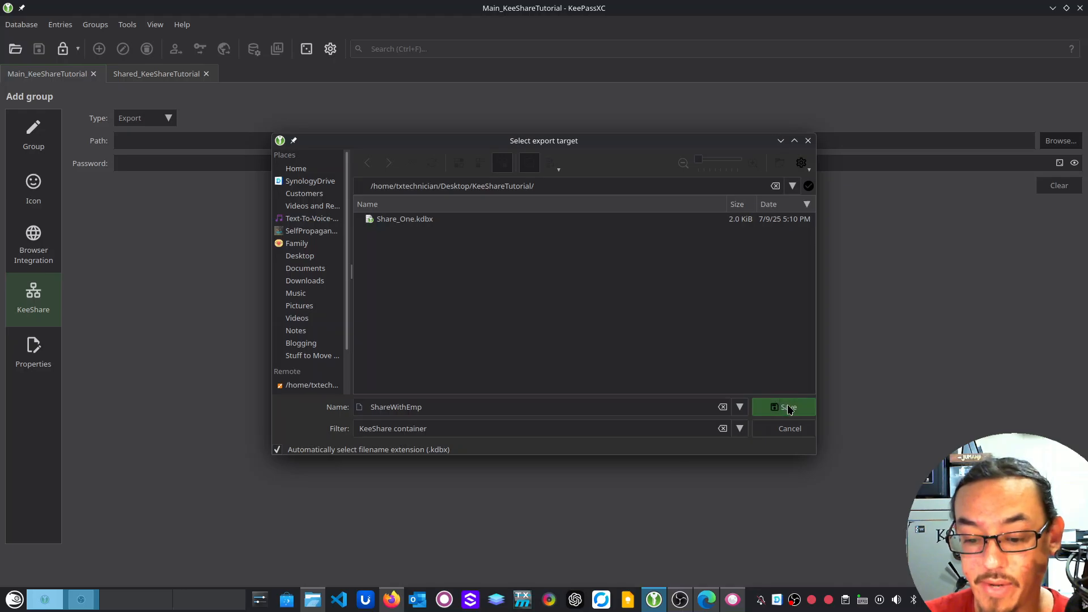
Give the share a password, save the ToShareWithEmp group, and show Shared_KeeShareTutorial
{"action": "left_click", "coordinate": [987, 163]}
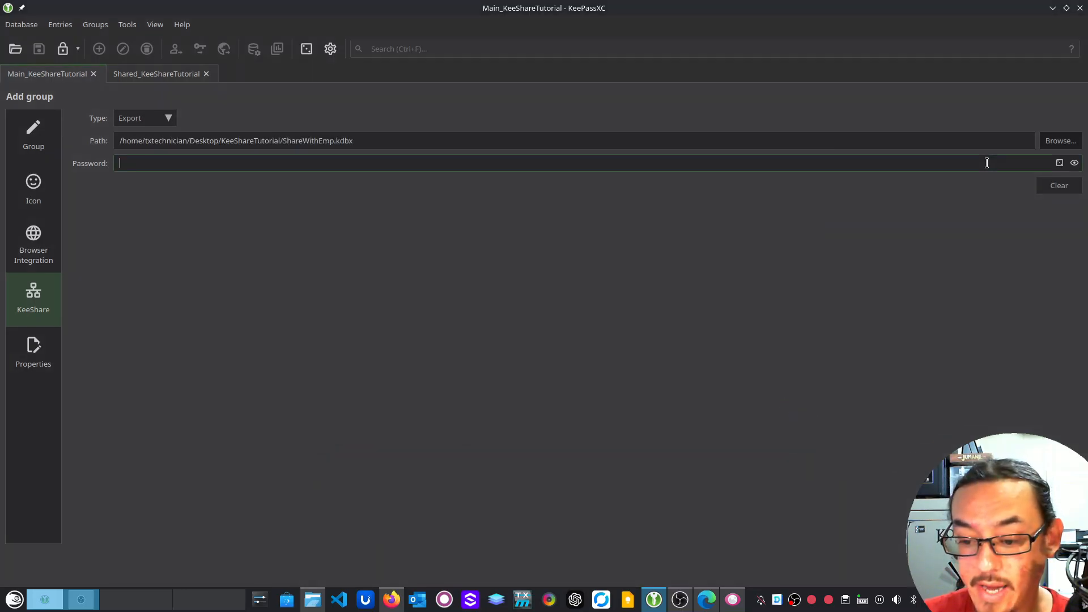
{"action": "type", "text": "pass"}
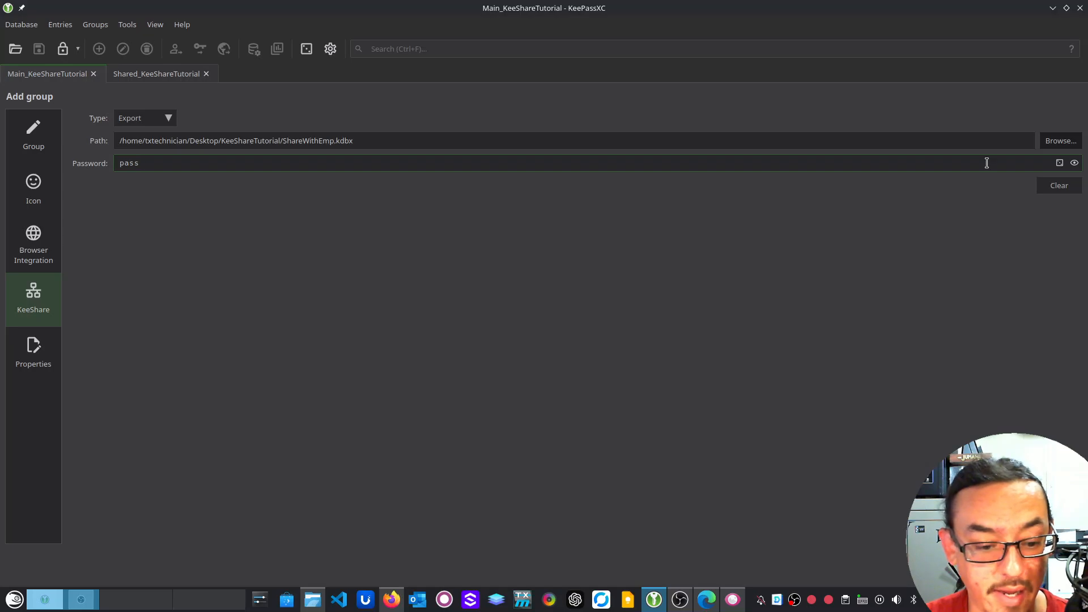
{"action": "type", "text": "word"}
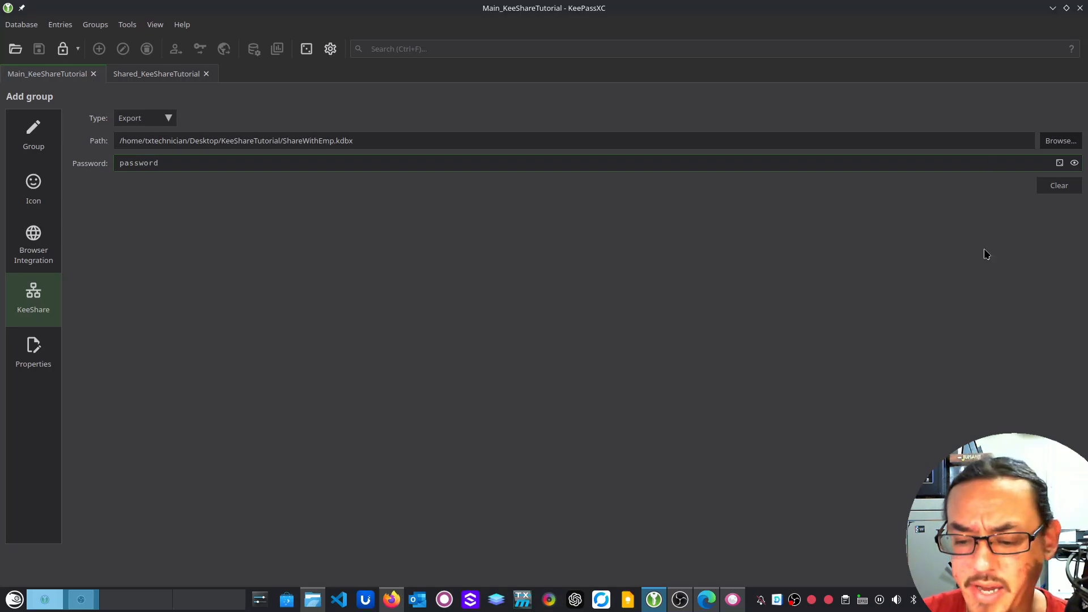
{"action": "key", "text": "Return"}
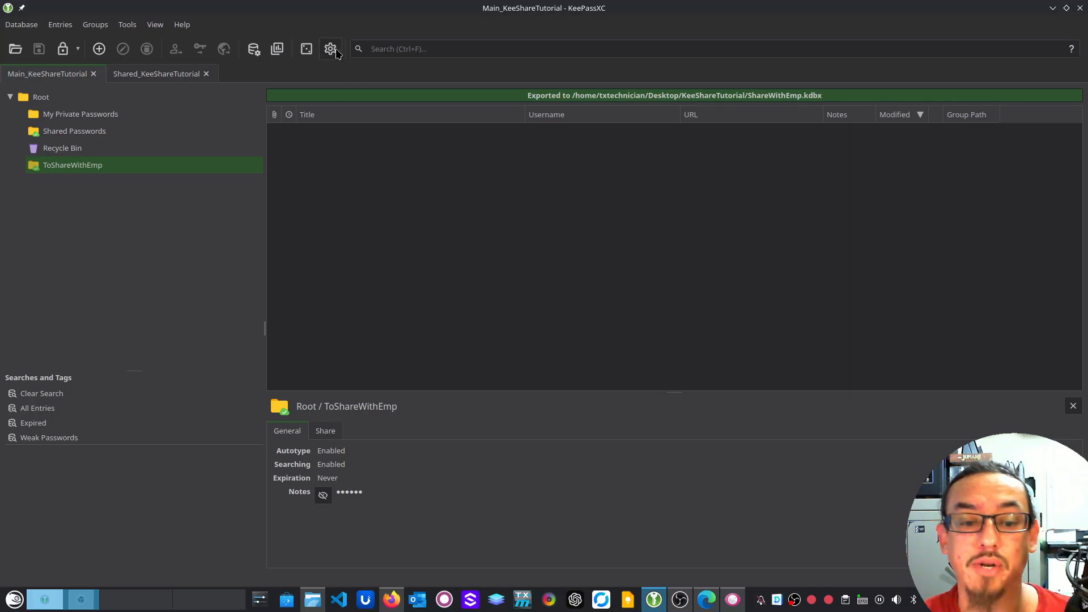
{"action": "left_click", "coordinate": [163, 76]}
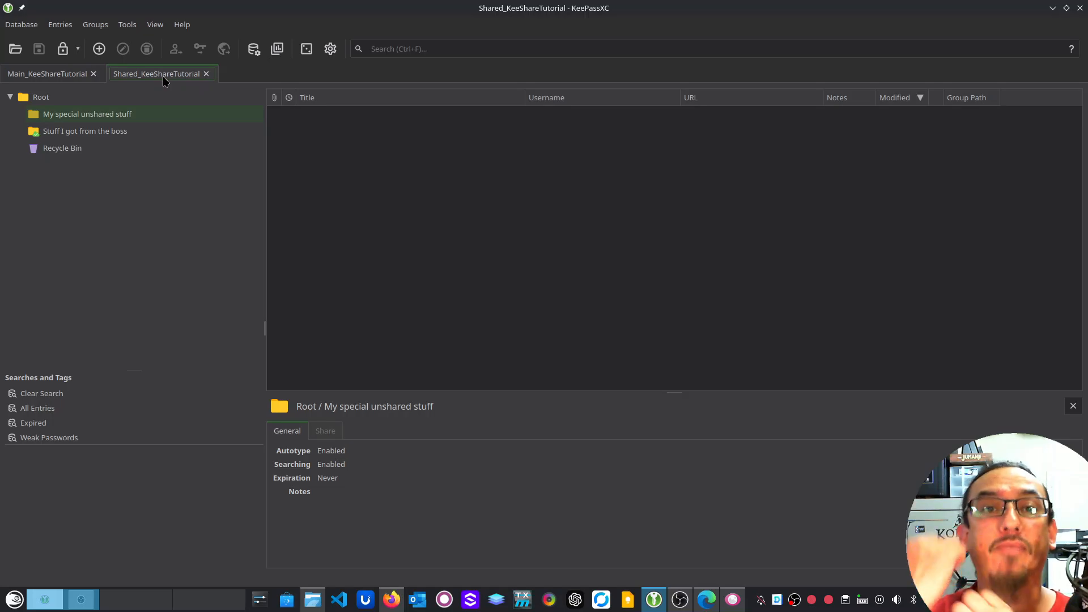
Create a MyBossSaidToKeepTheseSafe group under Root with KeeShare type Import
{"action": "left_click", "coordinate": [46, 99]}
{"action": "right_click", "coordinate": [47, 99]}
{"action": "left_click", "coordinate": [72, 107]}
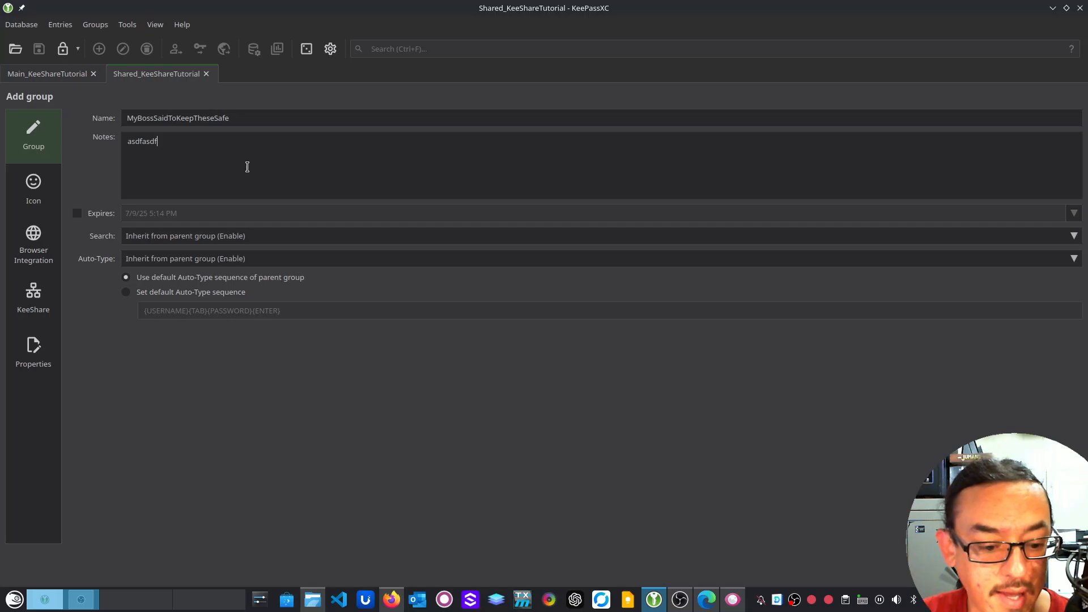
{"action": "left_click", "coordinate": [33, 300]}
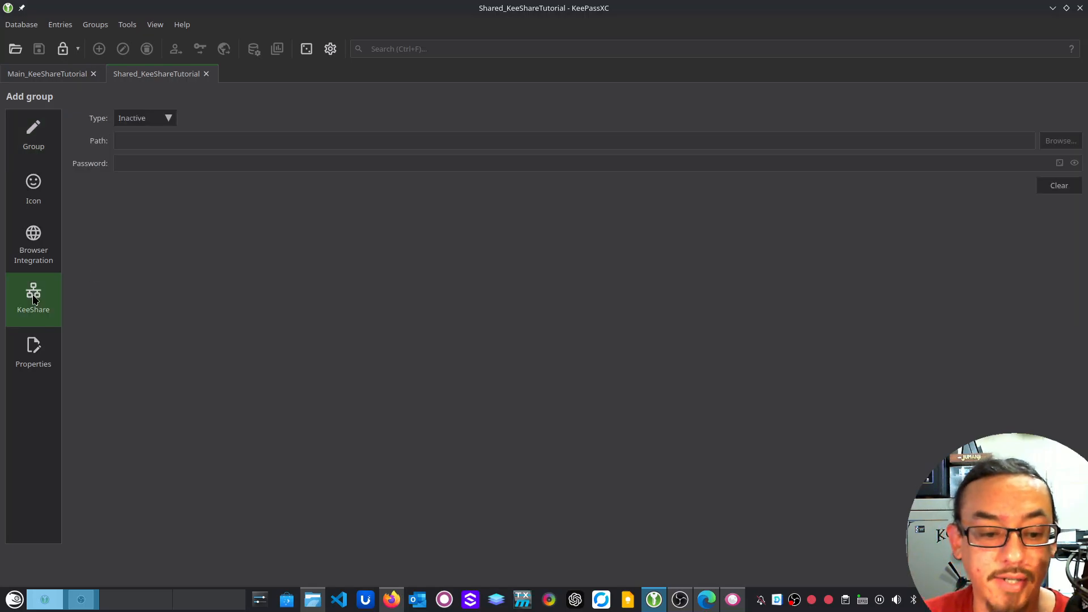
{"action": "left_click", "coordinate": [165, 118]}
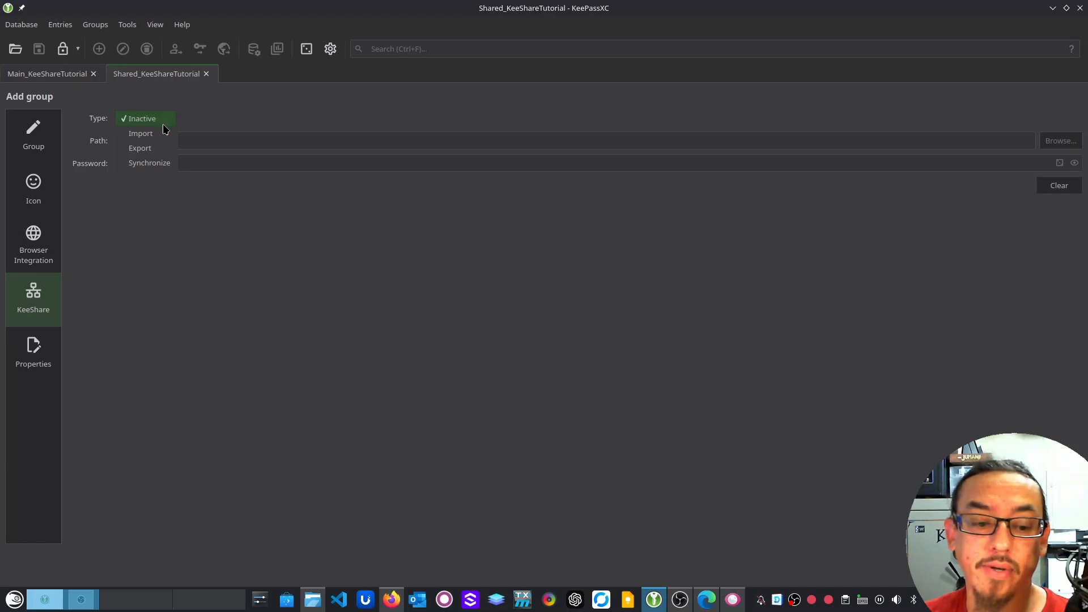
{"action": "left_click", "coordinate": [162, 128]}
Set ShareWithEmp.kdbx from the KeeShareTutorial folder as the import source, then return to Main
{"action": "left_click", "coordinate": [1057, 146]}
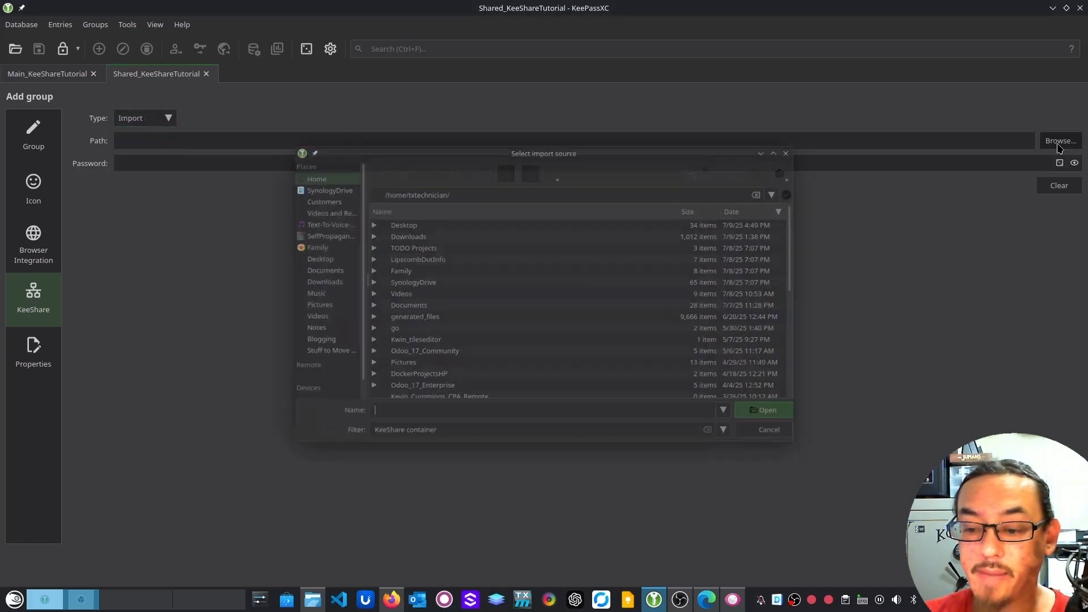
{"action": "left_click", "coordinate": [358, 220]}
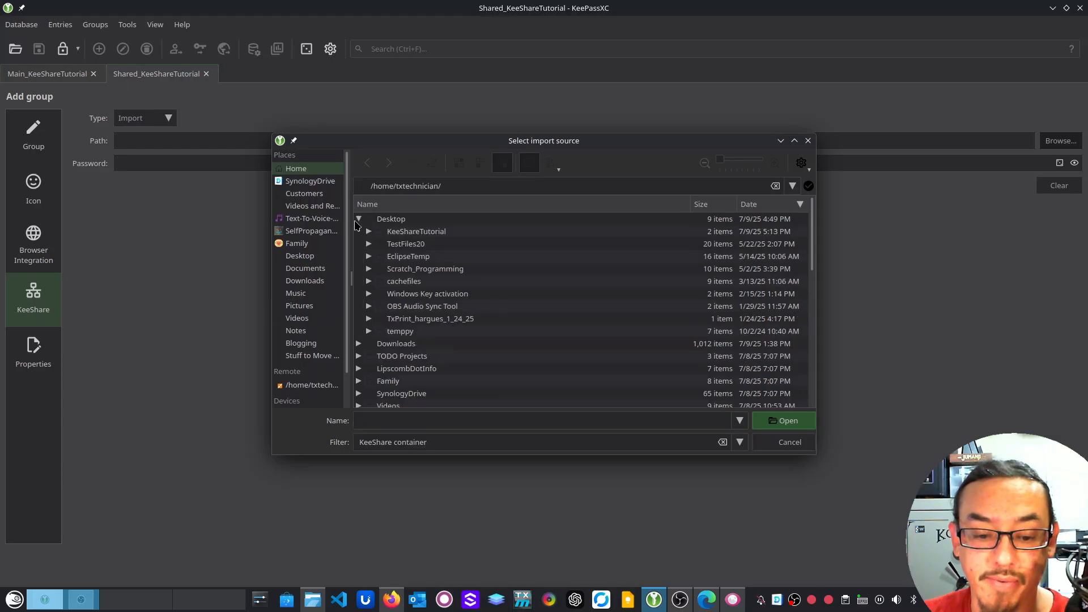
{"action": "left_click", "coordinate": [368, 232]}
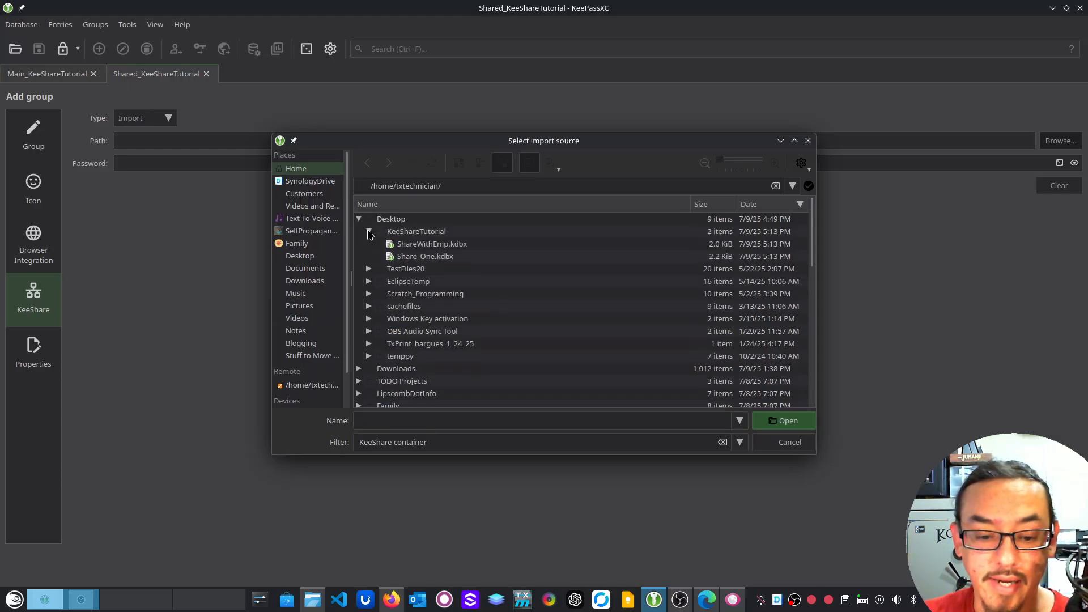
{"action": "left_click", "coordinate": [459, 245]}
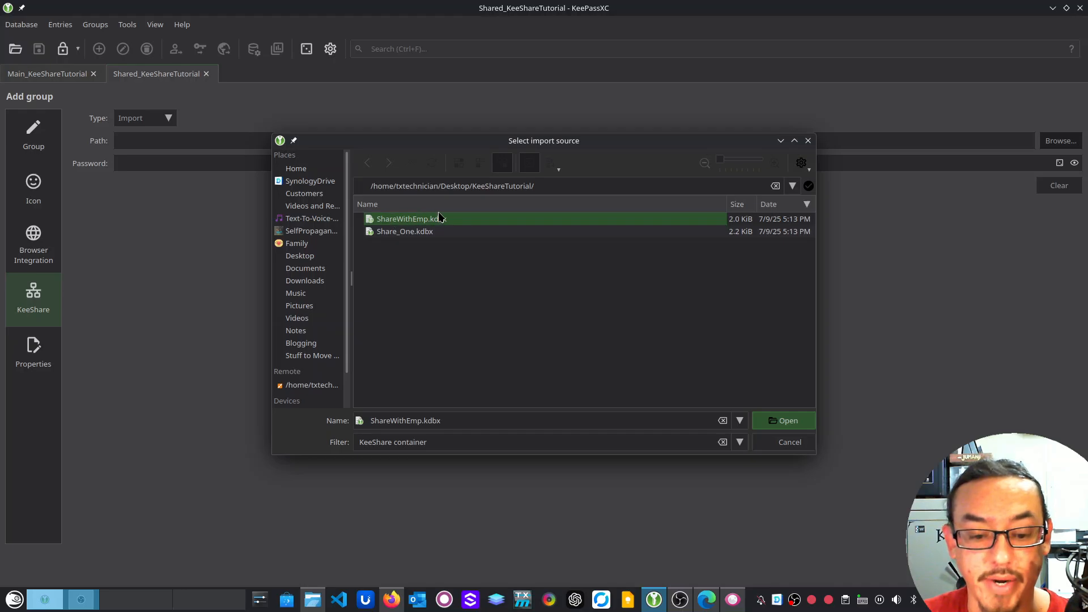
{"action": "left_click", "coordinate": [792, 425]}
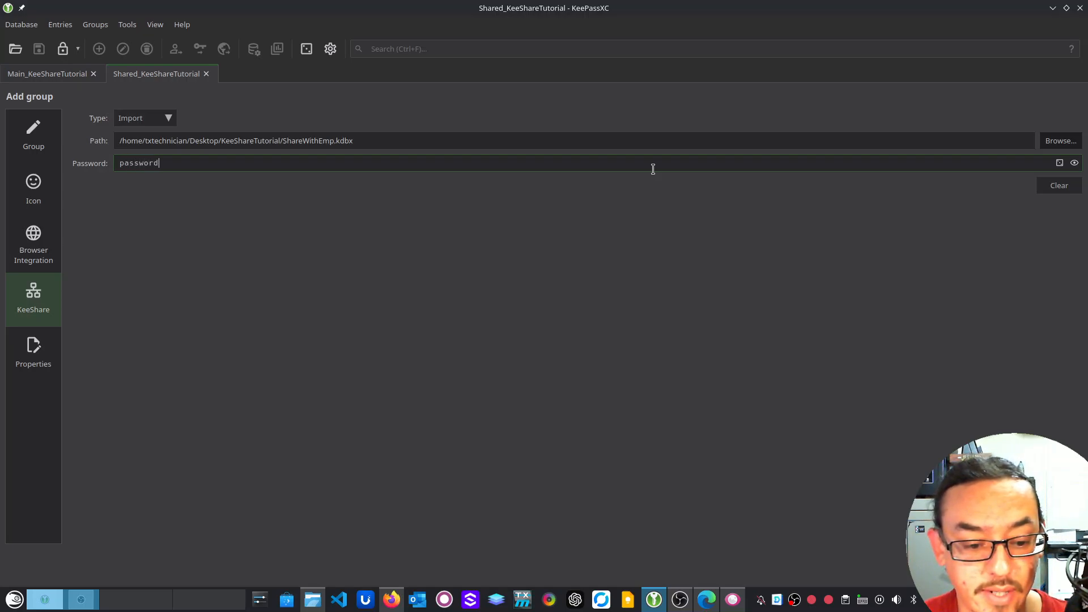
{"action": "left_click", "coordinate": [47, 74]}
Add an entry titled asdfasdfasdf with a filler username and password to ToShareWithEmp
{"action": "right_click", "coordinate": [385, 165]}
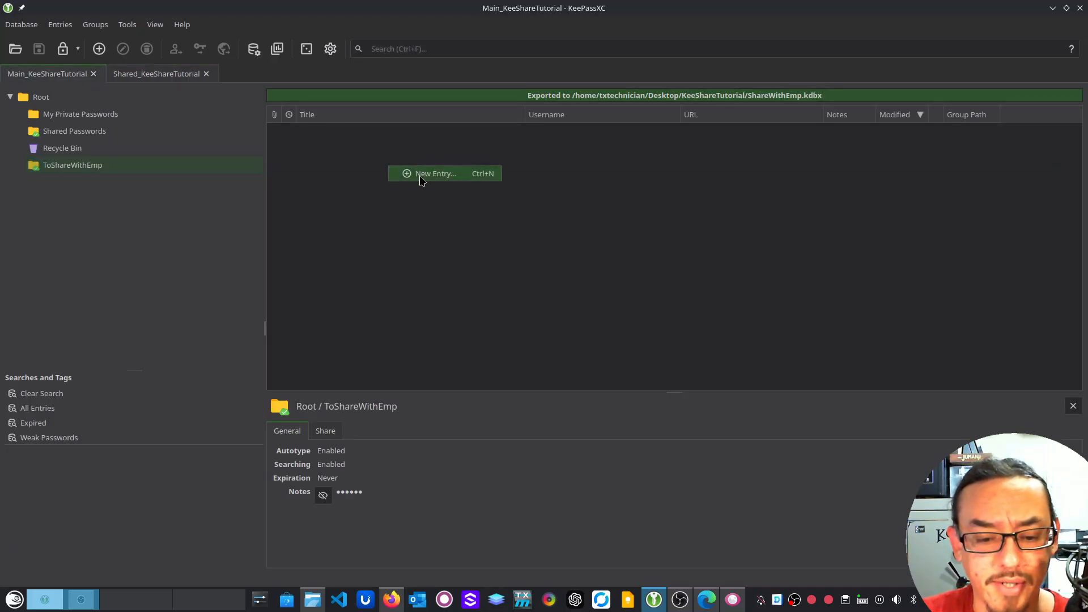
{"action": "left_click", "coordinate": [420, 179]}
{"action": "type", "text": "asdfasdfasdf"}
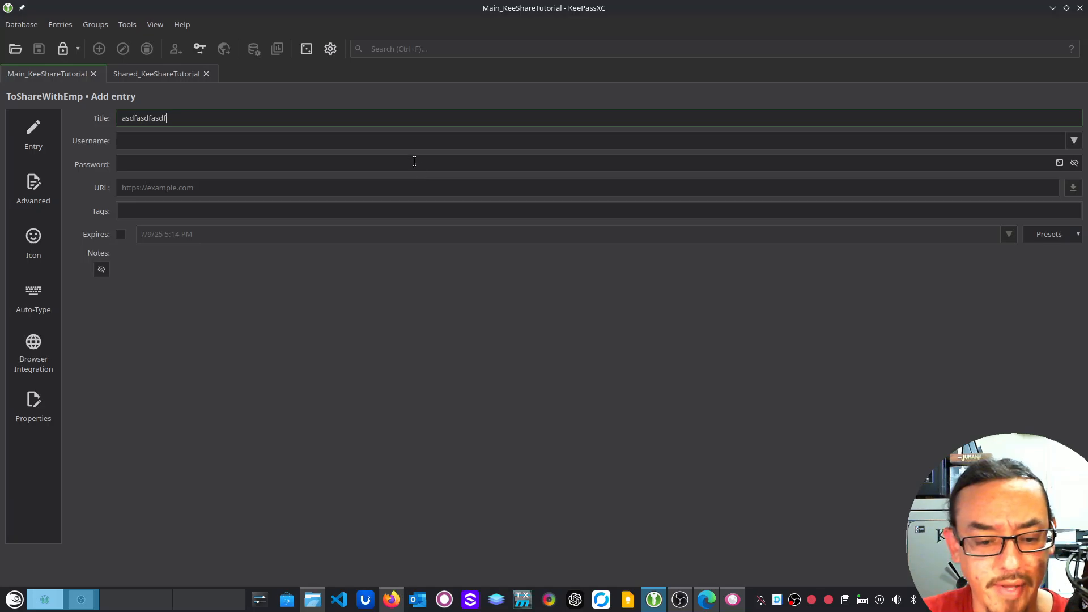
{"action": "left_click", "coordinate": [387, 142]}
{"action": "type", "text": "laskdfj;laskdfj;alksjdf"}
{"action": "key", "text": "Tab"}
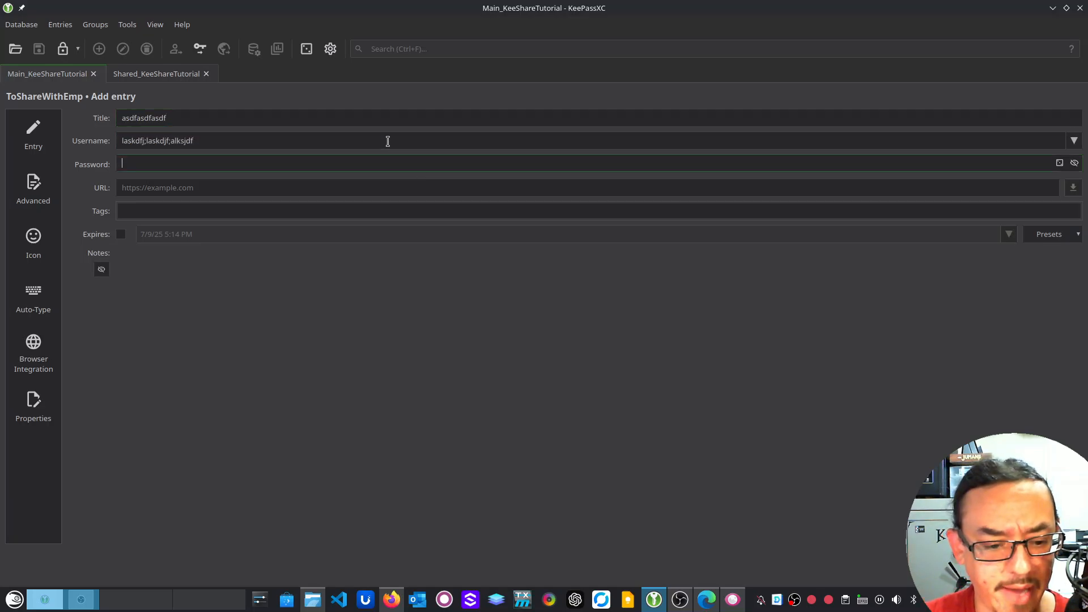
{"action": "type", "text": "●●●●●●●●●●●●●●●●●●●●●●●●"}
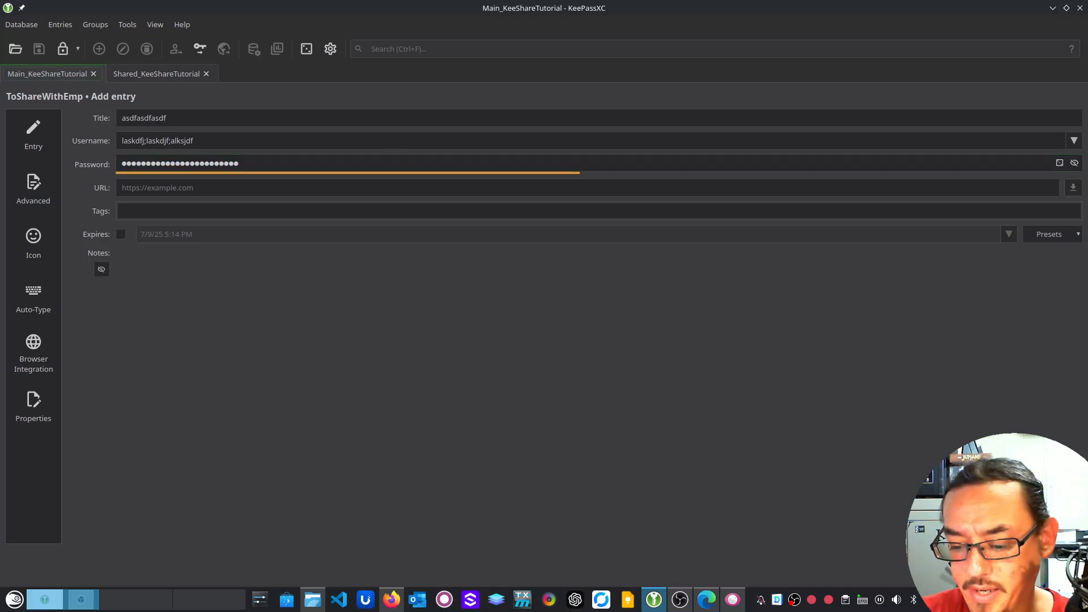
{"action": "left_click", "coordinate": [951, 558]}
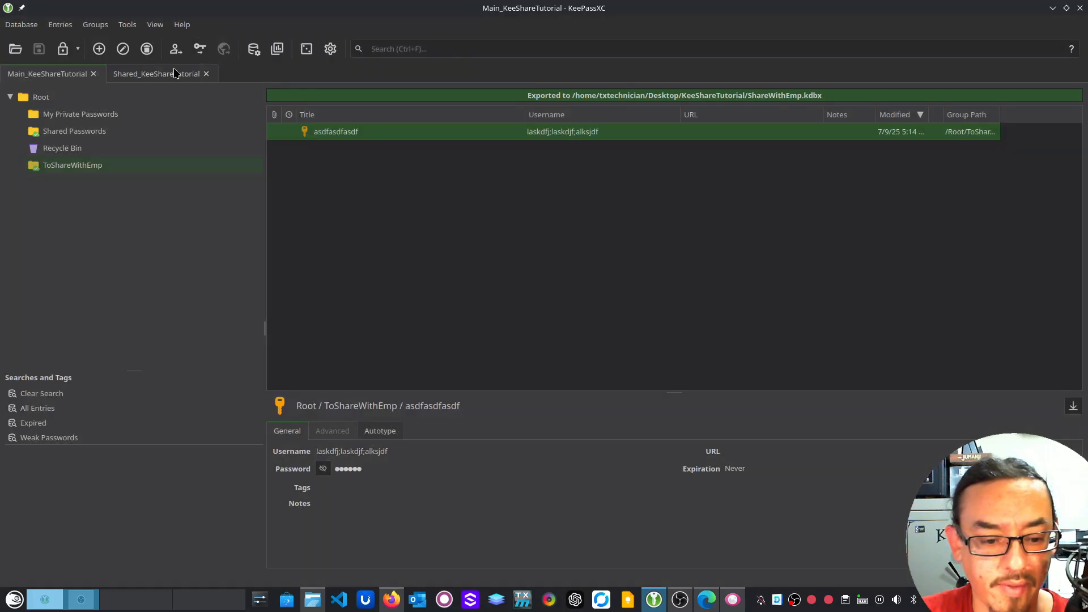
Accept the import group in the Shared database, check the synced asdfasdfasdf entry, and return to Main
{"action": "left_click", "coordinate": [174, 72]}
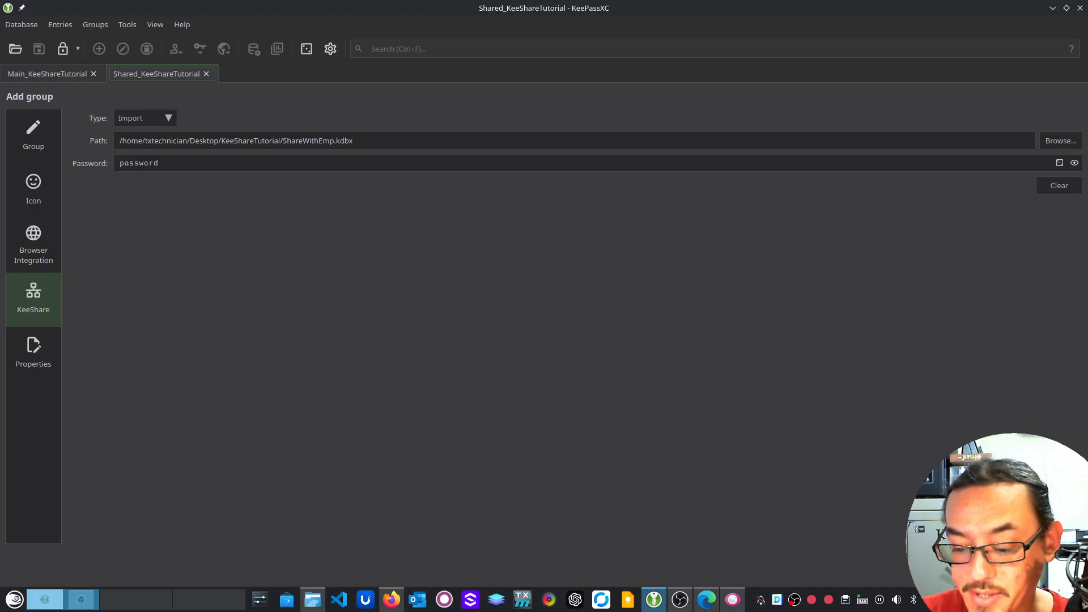
{"action": "key", "text": "Return"}
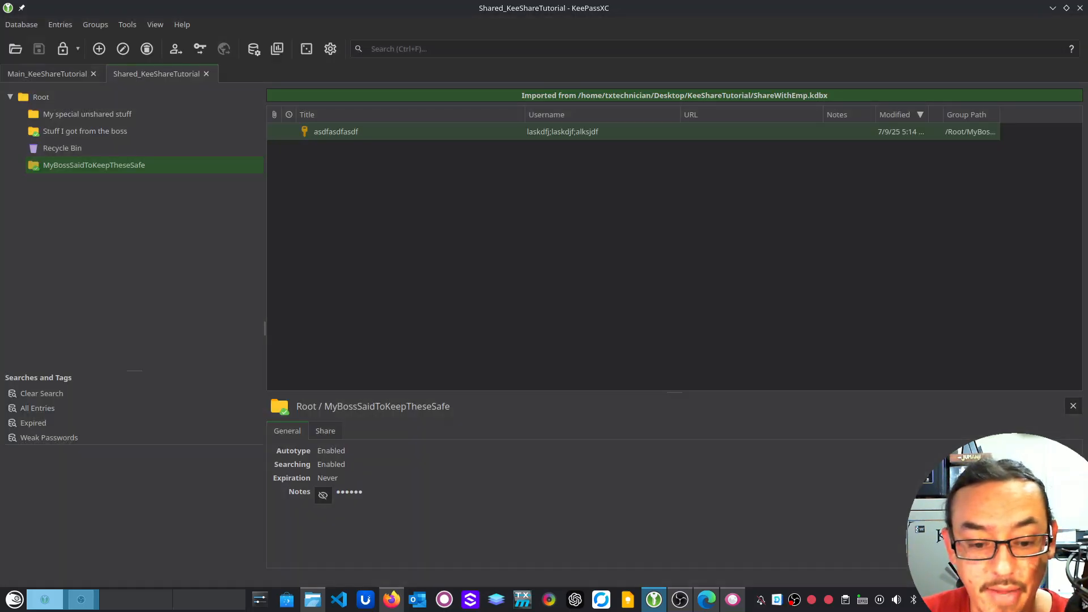
{"action": "left_click", "coordinate": [569, 133]}
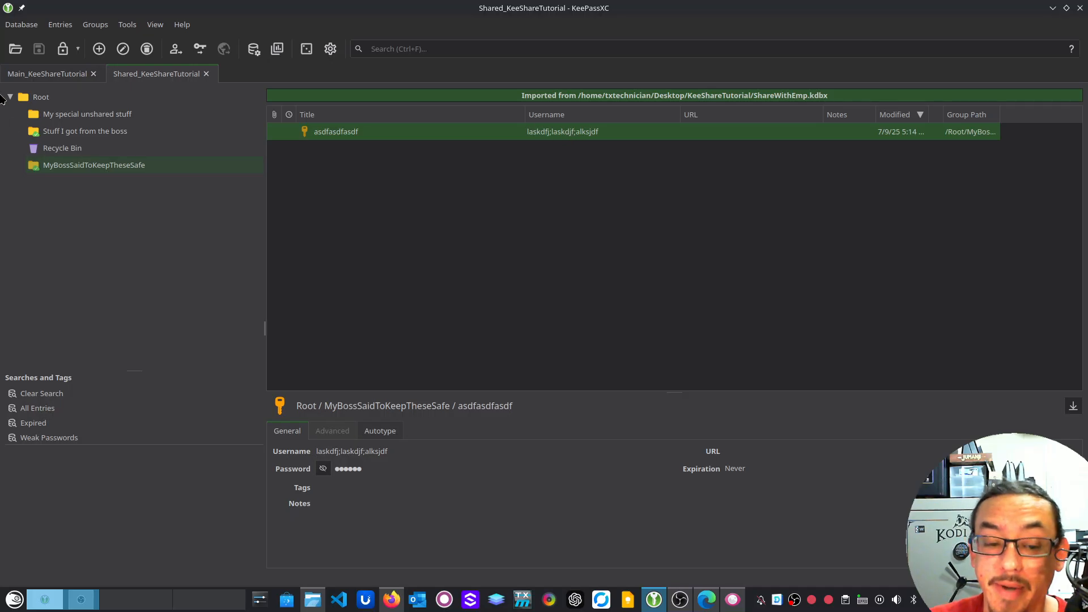
{"action": "left_click", "coordinate": [56, 77]}
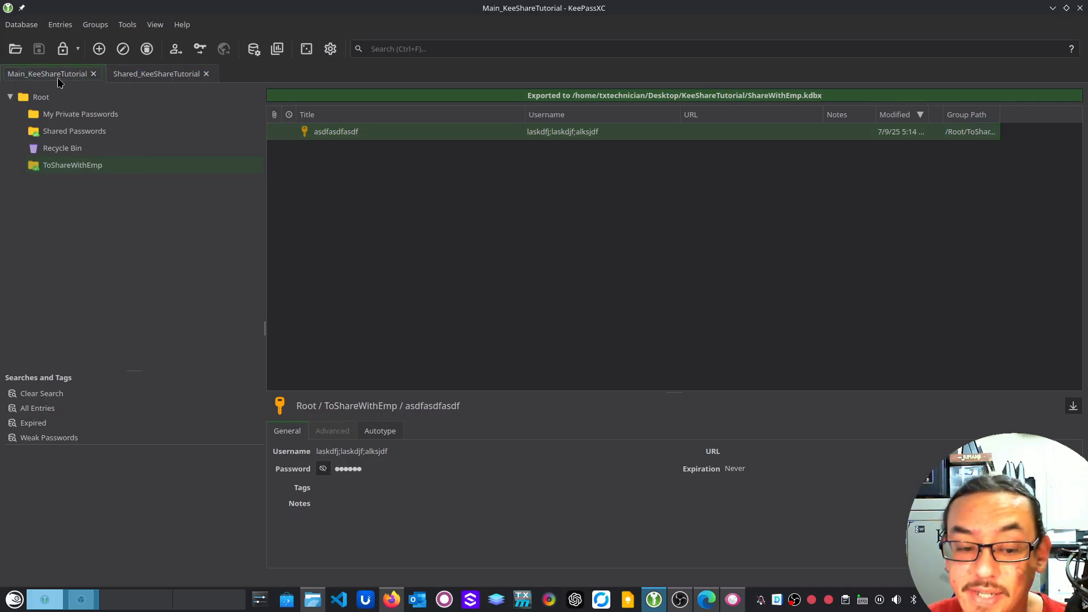
{"action": "left_click", "coordinate": [144, 79]}
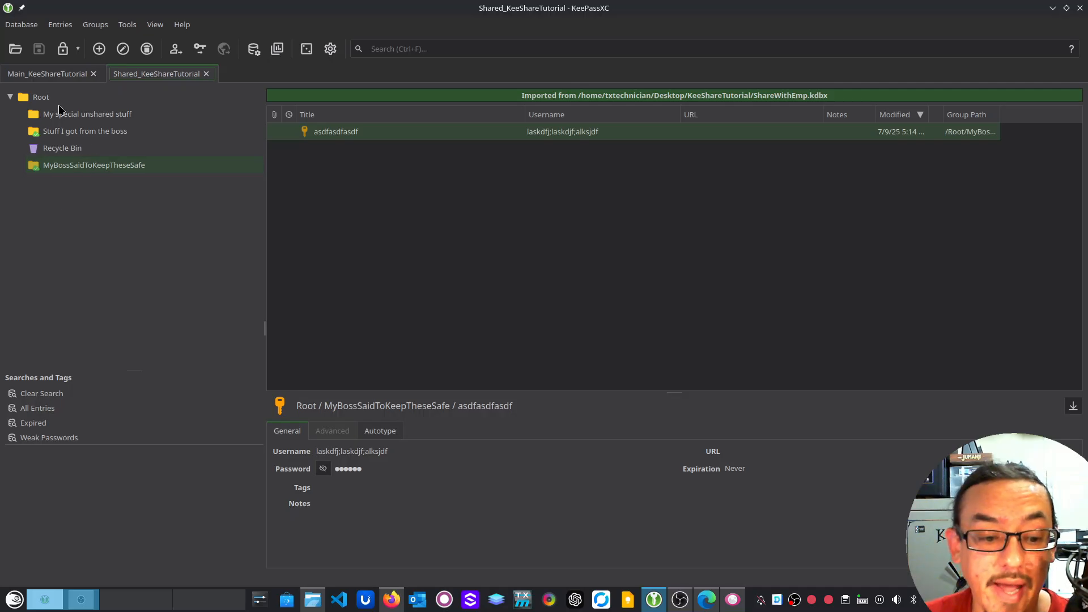
{"action": "left_click", "coordinate": [58, 80]}
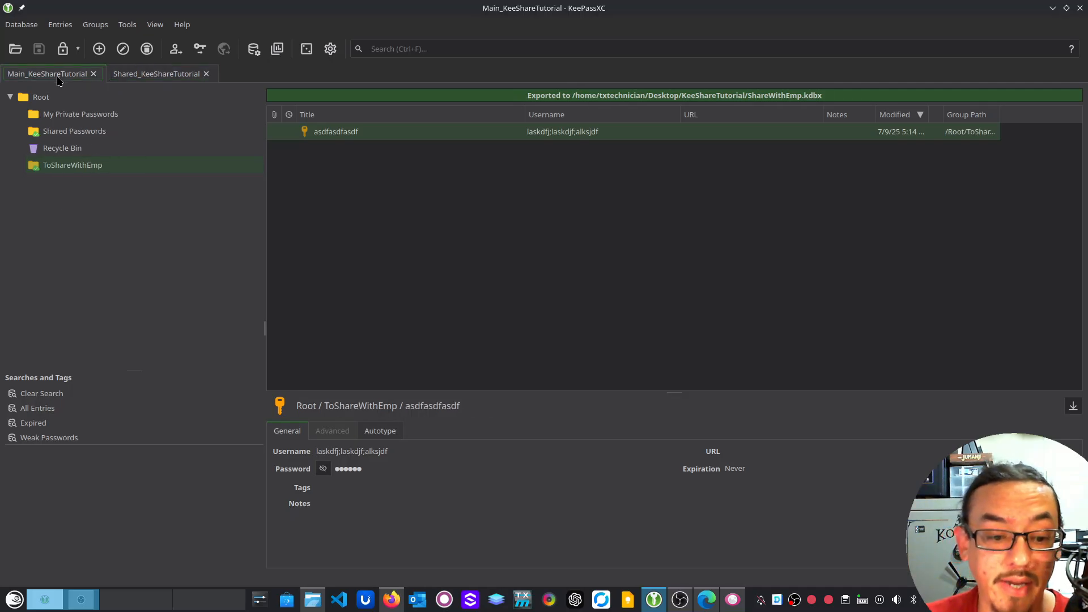
Change ToShareWithEmp's KeeShare type from Export to Synchronize, then show the Shared database
{"action": "left_click", "coordinate": [91, 167]}
{"action": "right_click", "coordinate": [90, 167]}
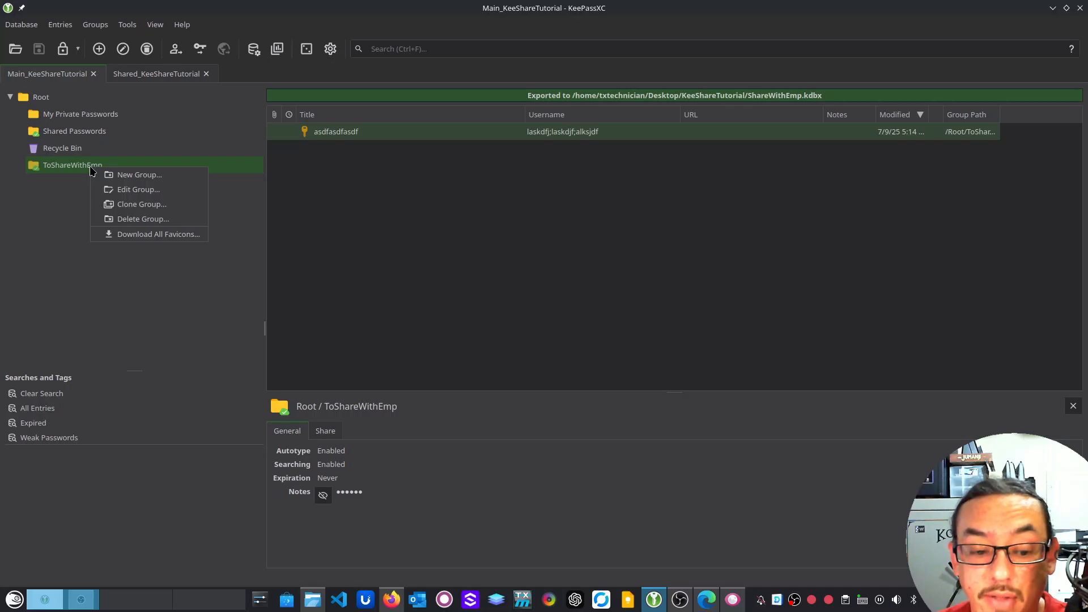
{"action": "left_click", "coordinate": [136, 189]}
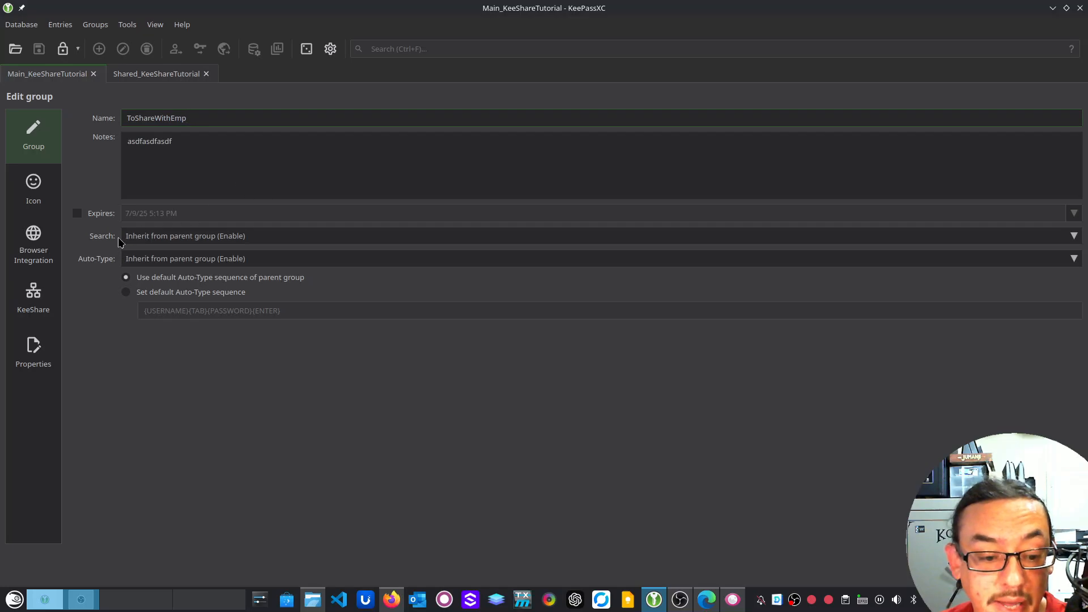
{"action": "left_click", "coordinate": [43, 294]}
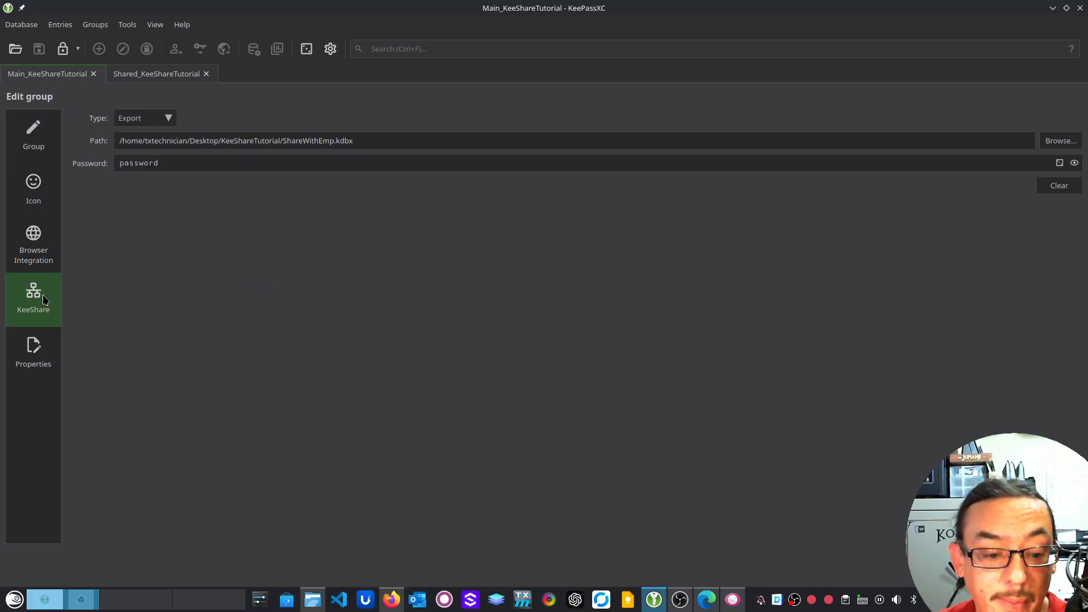
{"action": "left_click", "coordinate": [165, 117]}
{"action": "left_click", "coordinate": [152, 132]}
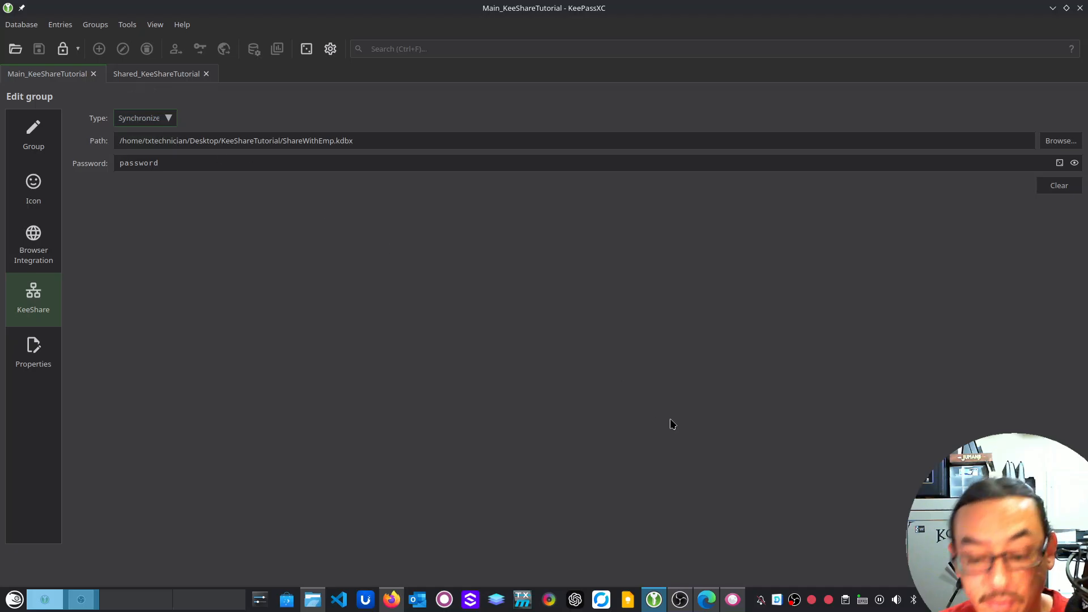
{"action": "key", "text": "Return"}
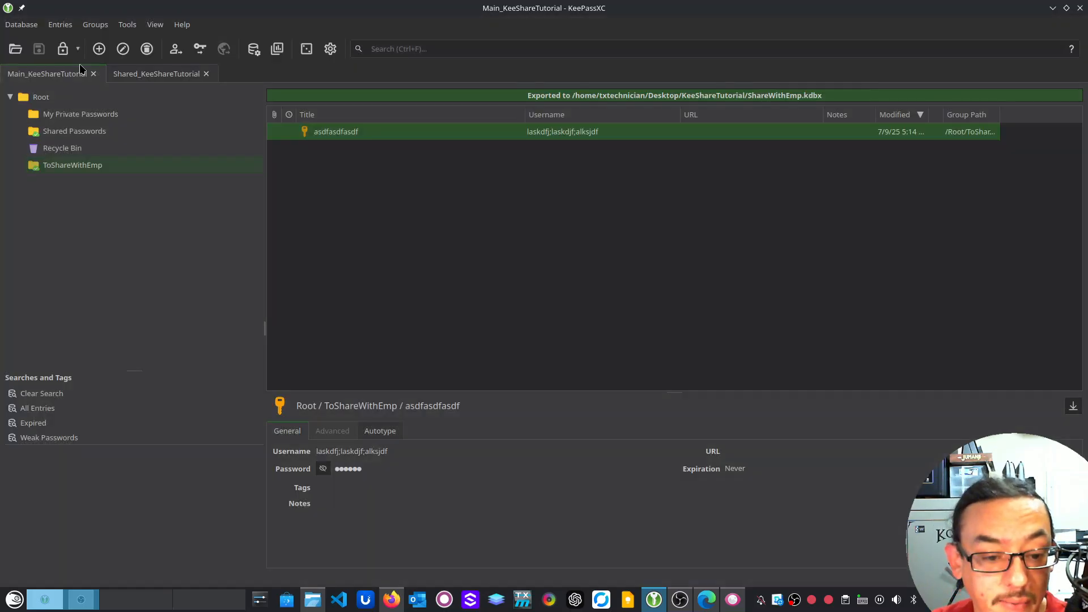
{"action": "left_click", "coordinate": [164, 74]}
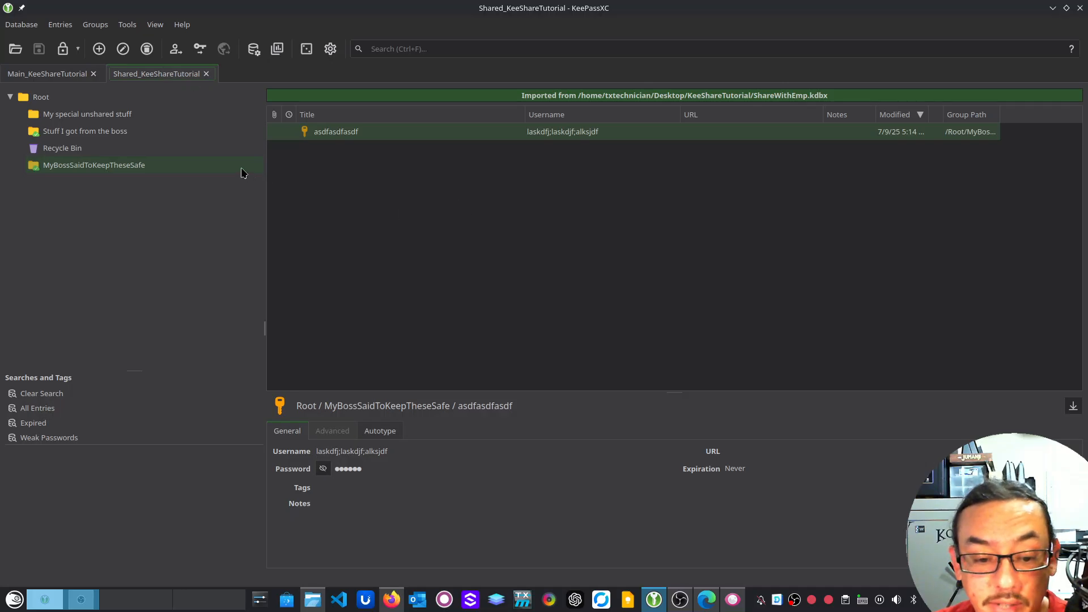
Change MyBossSaidToKeepTheseSafe's KeeShare type from Import to Synchronize and save the group
{"action": "left_click", "coordinate": [116, 166]}
{"action": "right_click", "coordinate": [116, 166]}
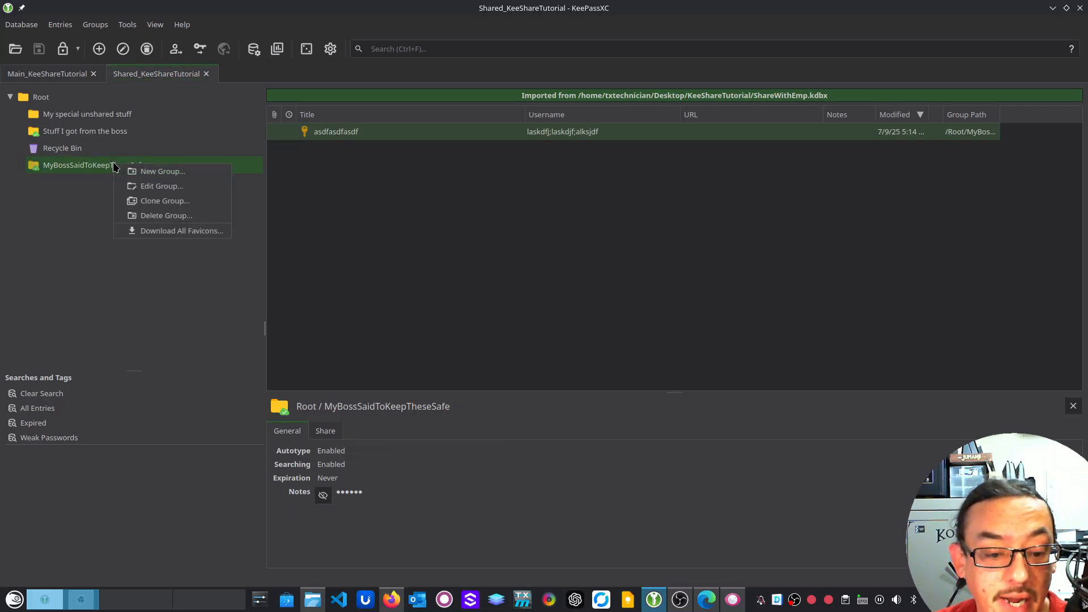
{"action": "left_click", "coordinate": [162, 186]}
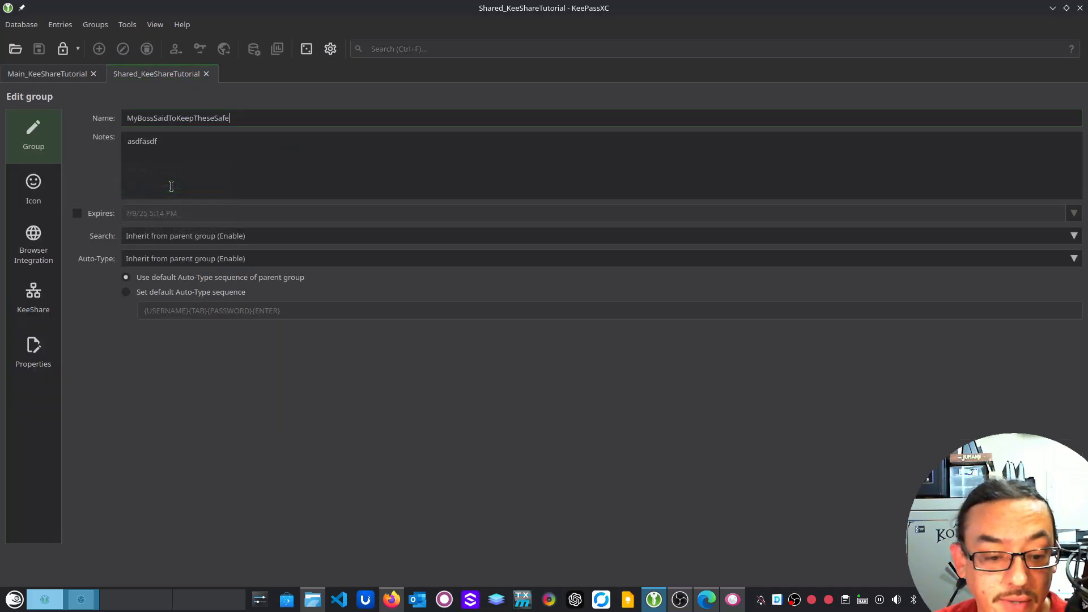
{"action": "left_click", "coordinate": [33, 300]}
{"action": "left_click", "coordinate": [166, 119]}
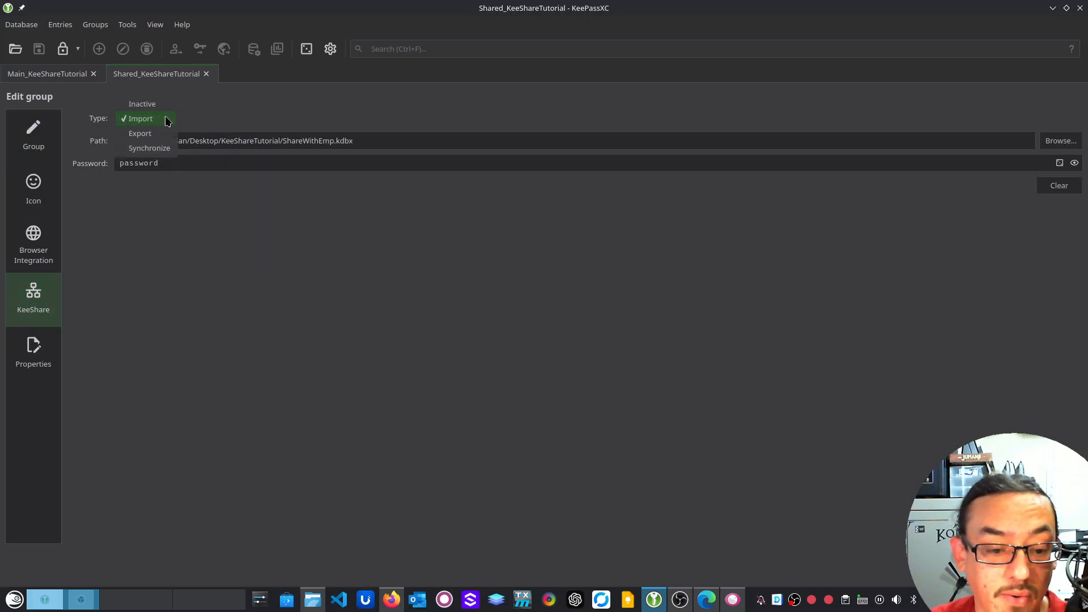
{"action": "left_click", "coordinate": [165, 148]}
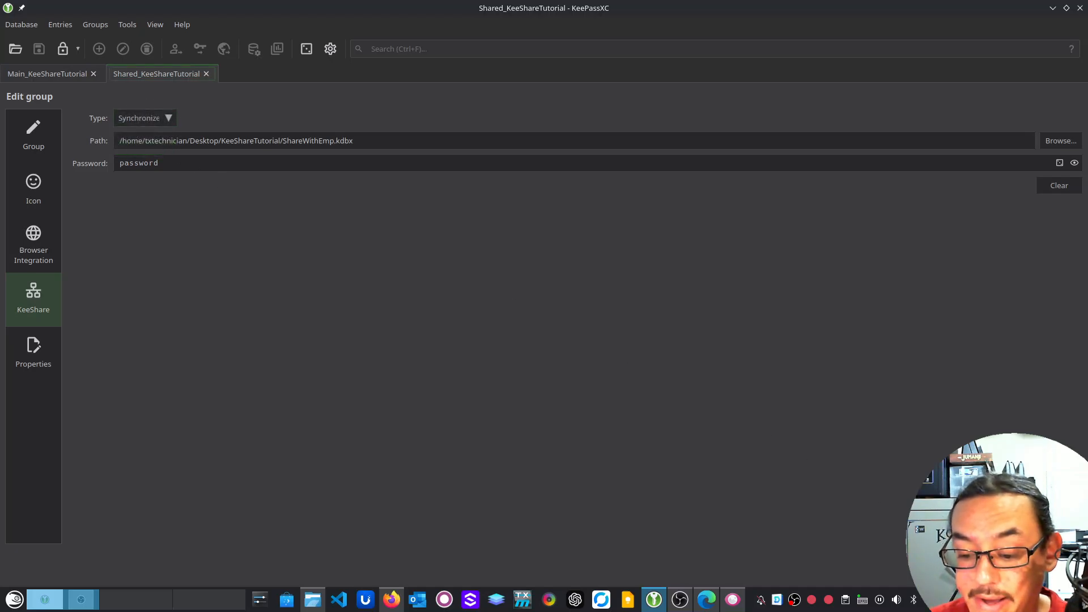
{"action": "left_click", "coordinate": [958, 559]}
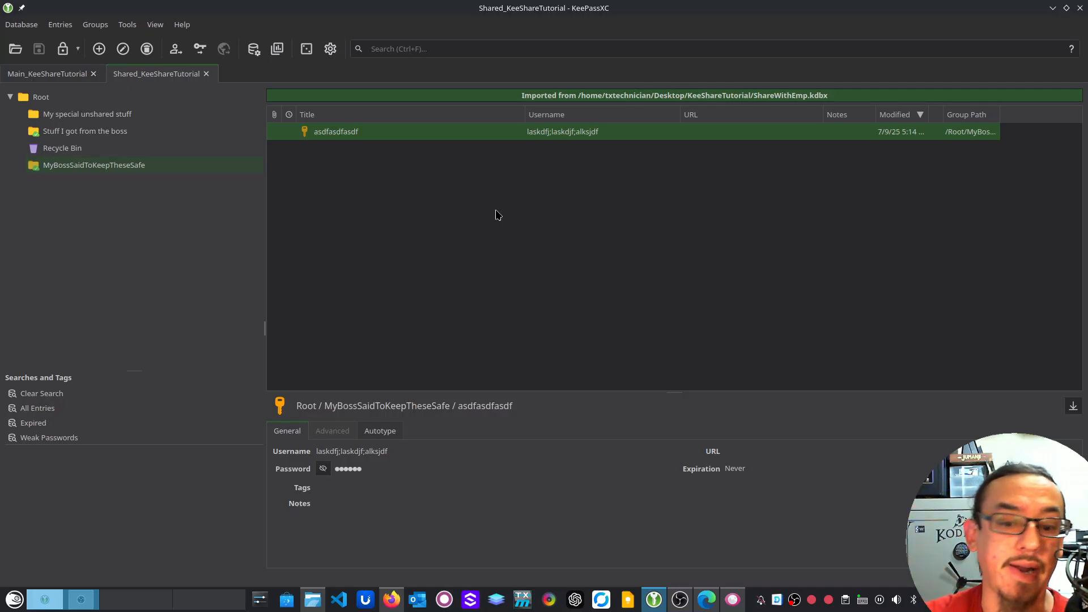
Add an 'emap' entry with username and password to MyBossSaidToKeepTheseSafe, then return to Main_KeeShareTutorial
{"action": "left_click", "coordinate": [497, 214]}
{"action": "right_click", "coordinate": [497, 214]}
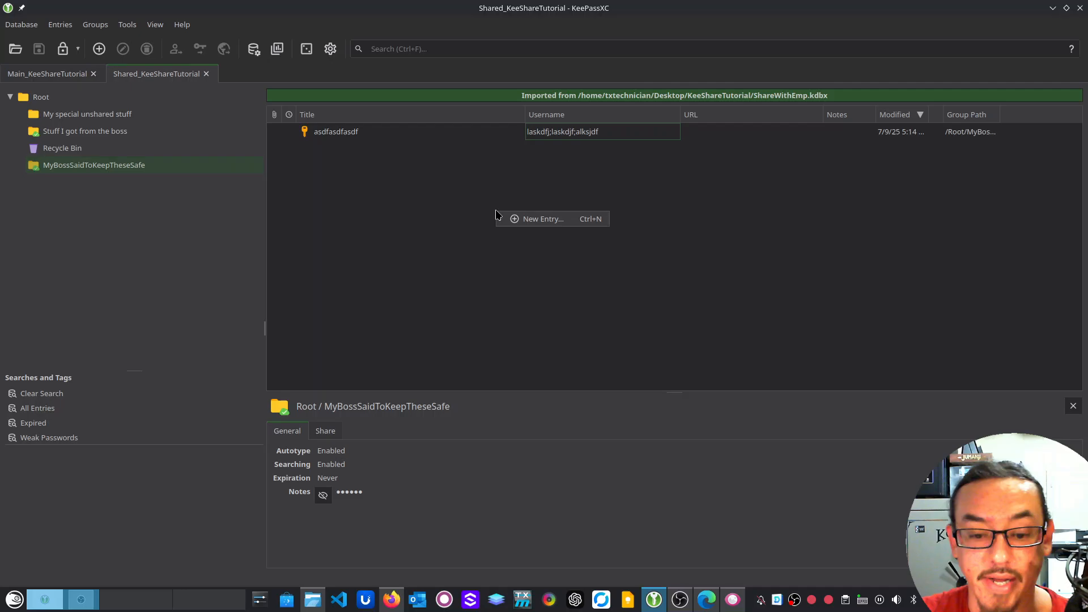
{"action": "left_click", "coordinate": [521, 223]}
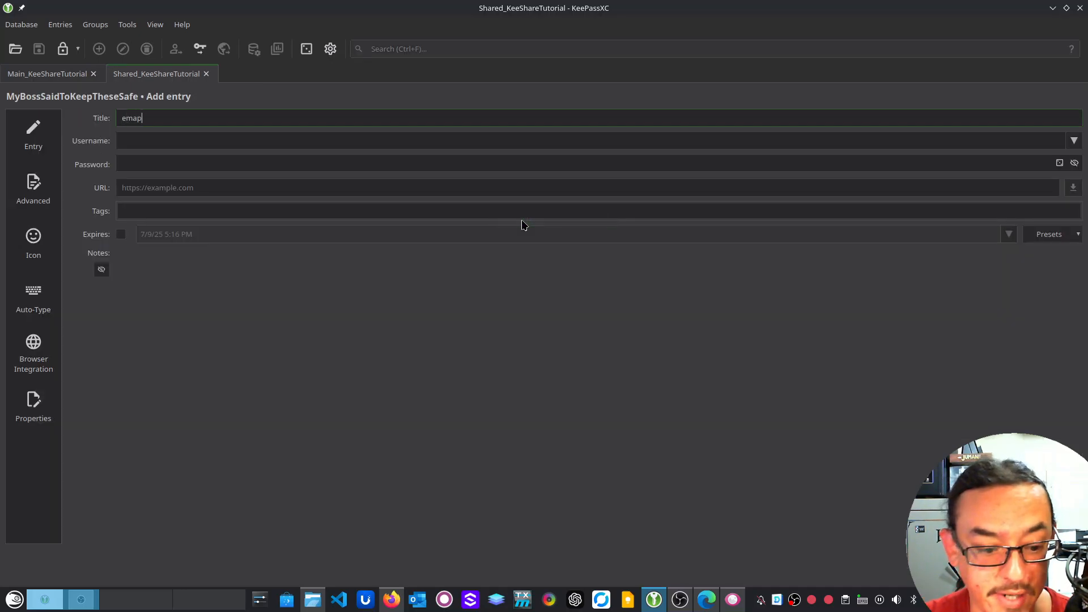
{"action": "key", "text": "Tab"}
{"action": "type", "text": "a;sldkfja;sldkf"}
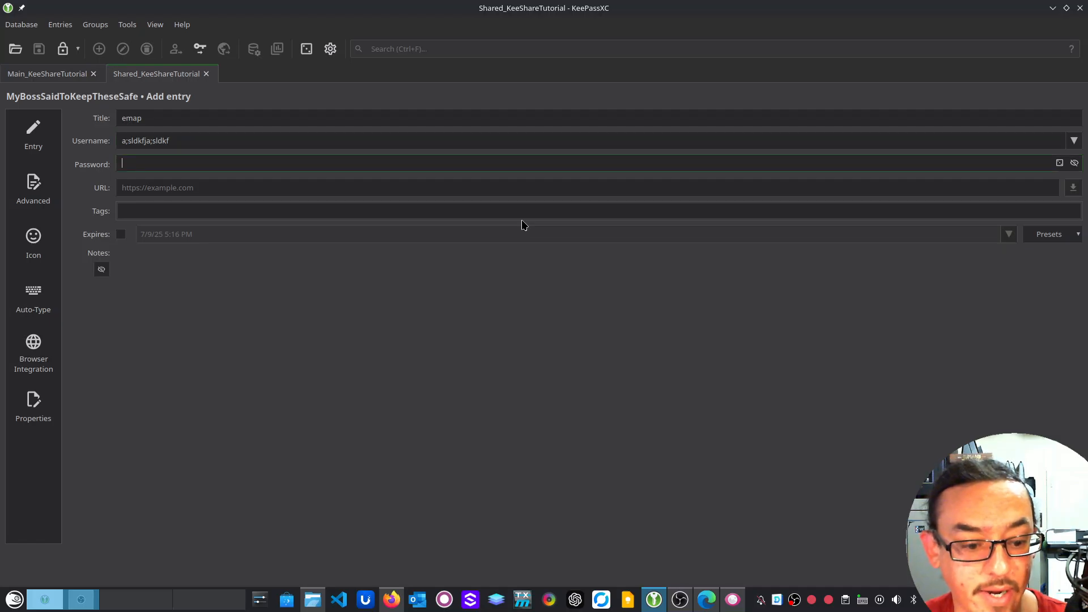
{"action": "type", "text": "a;sldkfja;sldkfja;sld"}
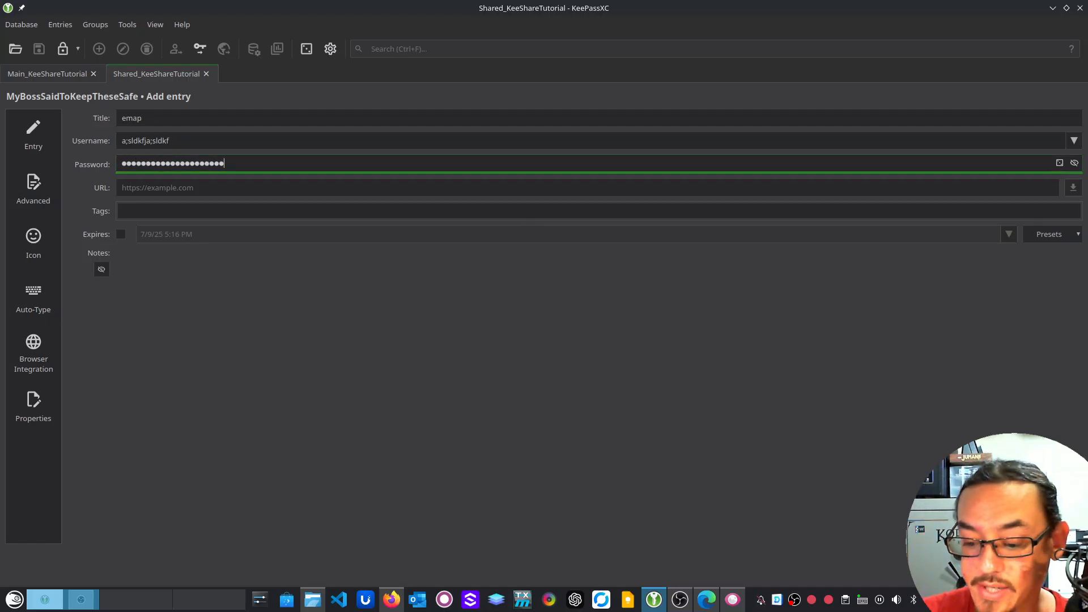
{"action": "key", "text": "Return"}
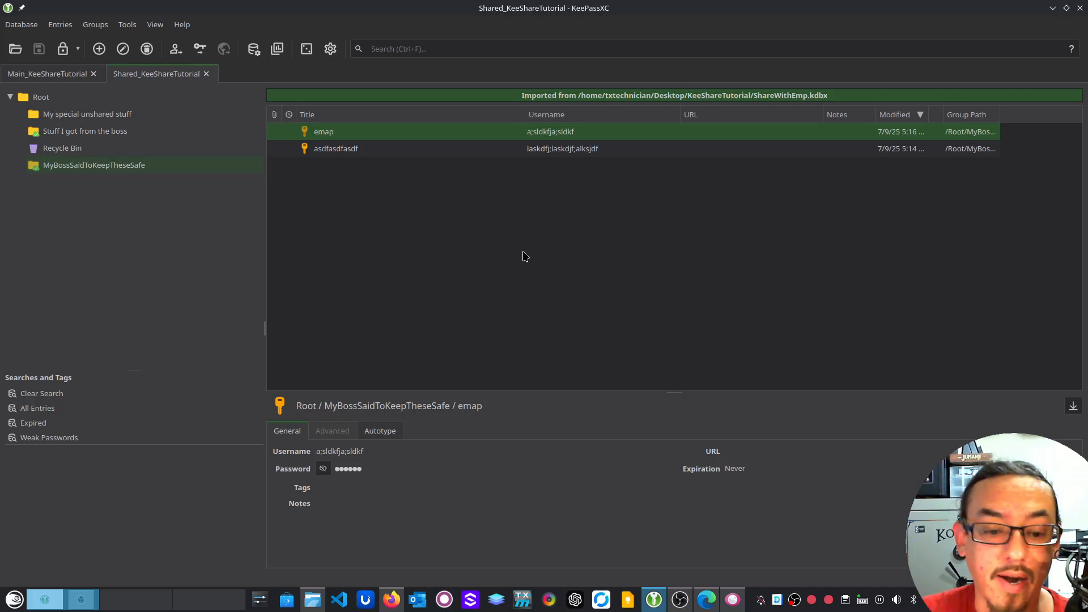
{"action": "left_click", "coordinate": [66, 74]}
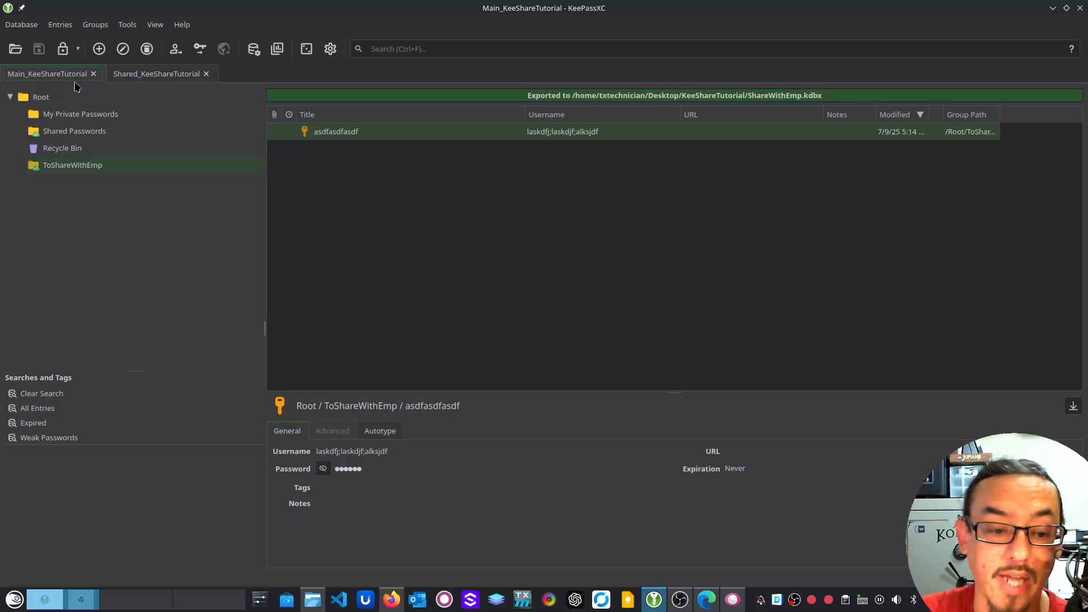
Lock Main_KeeShareTutorial and unlock it with the master password, retrying after the first attempt is rejected
{"action": "left_click", "coordinate": [63, 49]}
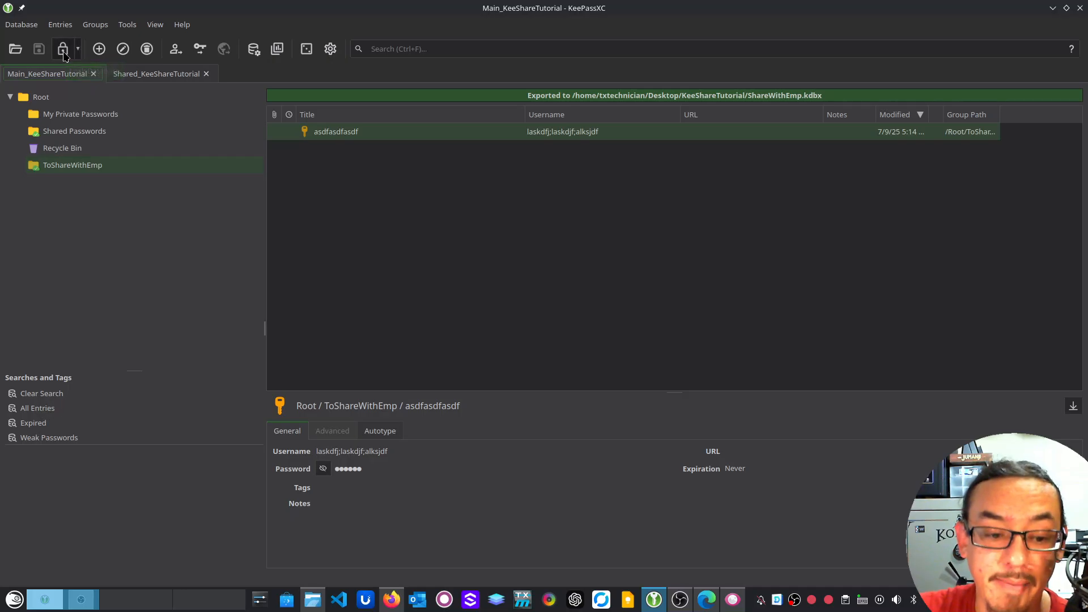
{"action": "left_click", "coordinate": [68, 75]}
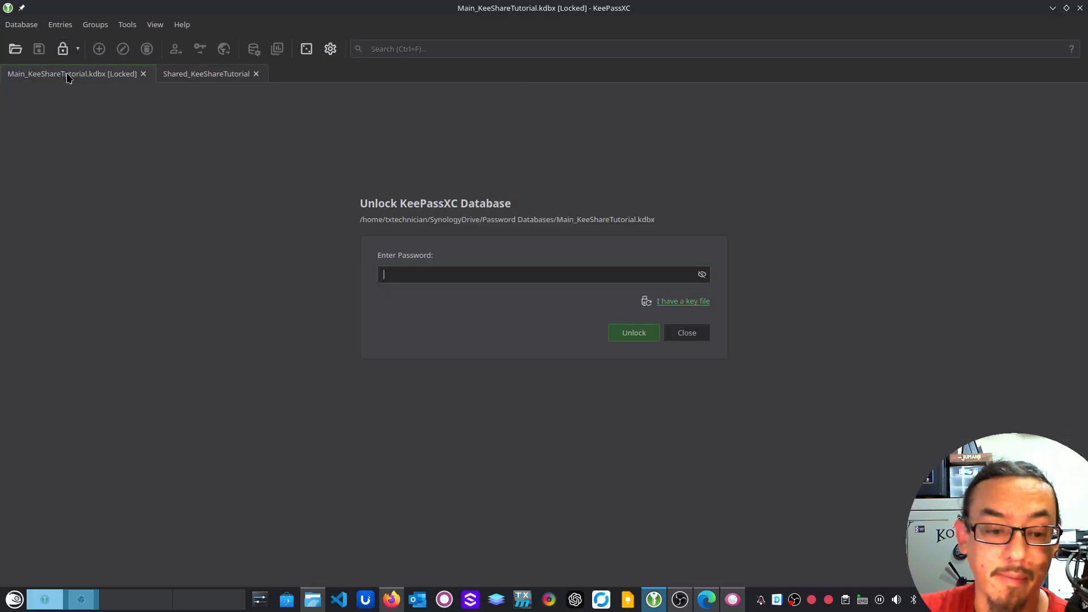
{"action": "type", "text": "********"}
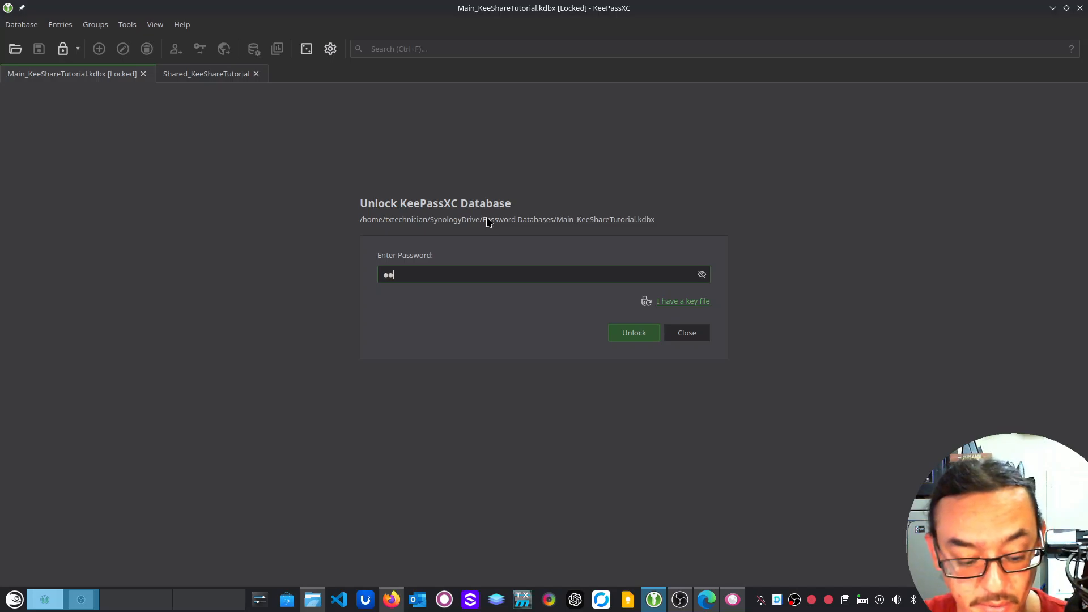
{"action": "type", "text": "*"}
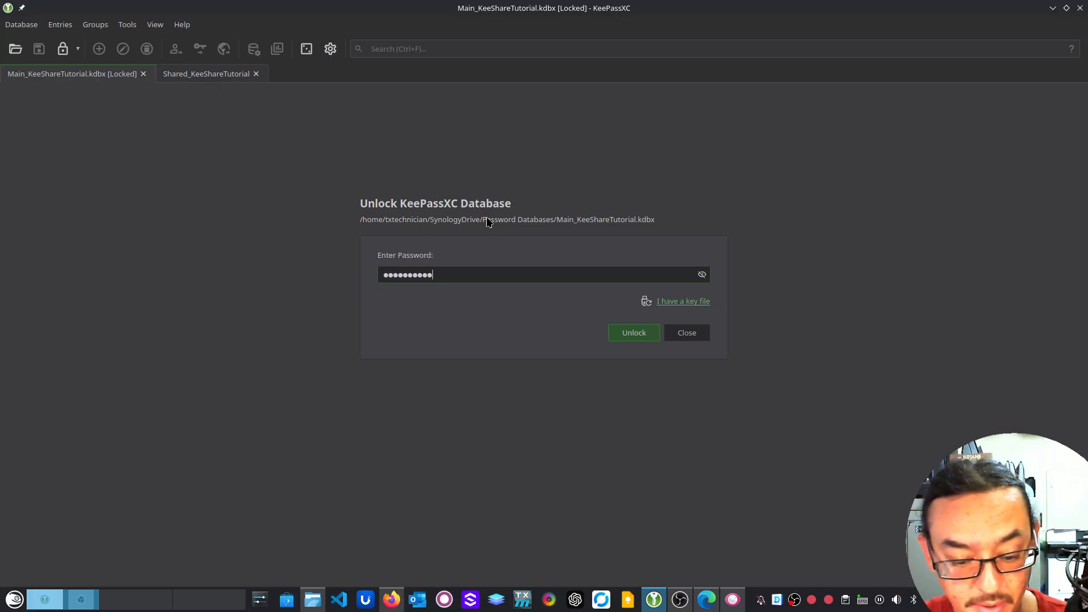
{"action": "key", "text": "Return"}
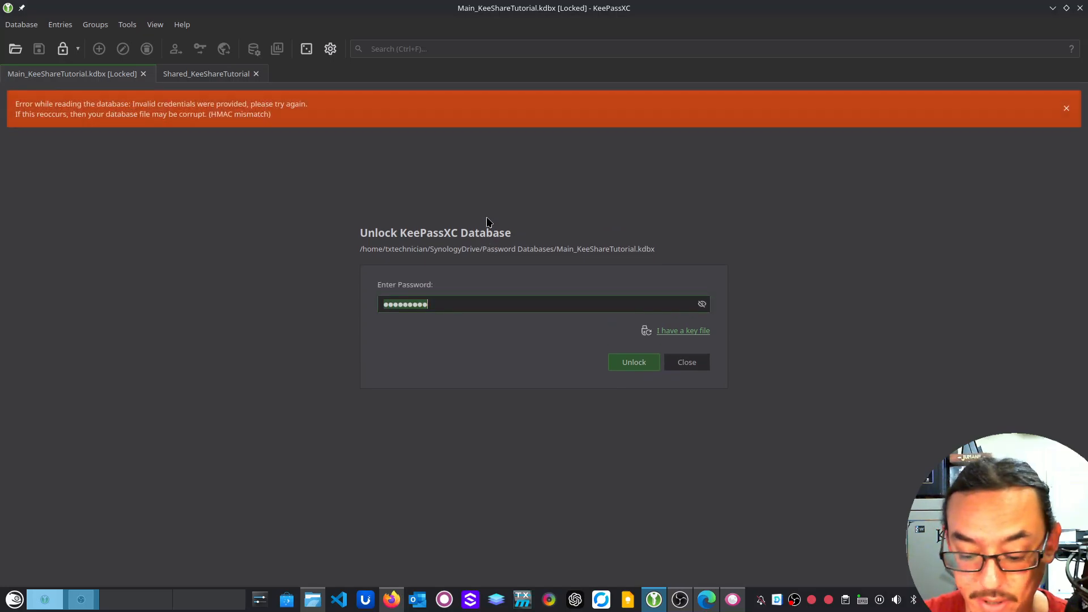
{"action": "key", "text": "BackSpace"}
{"action": "type", "text": "********"}
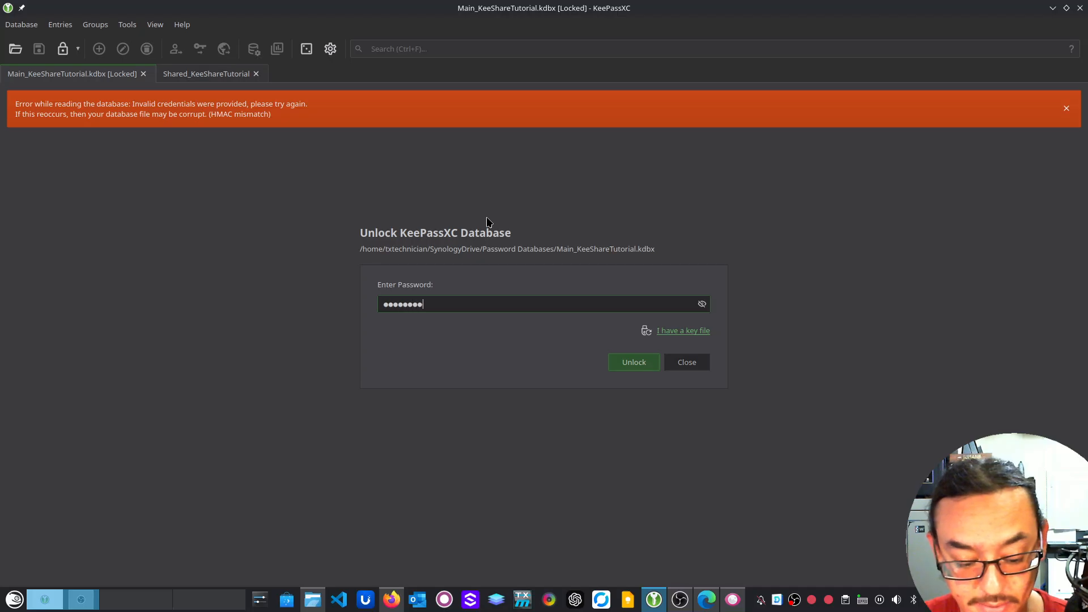
{"action": "key", "text": "Return"}
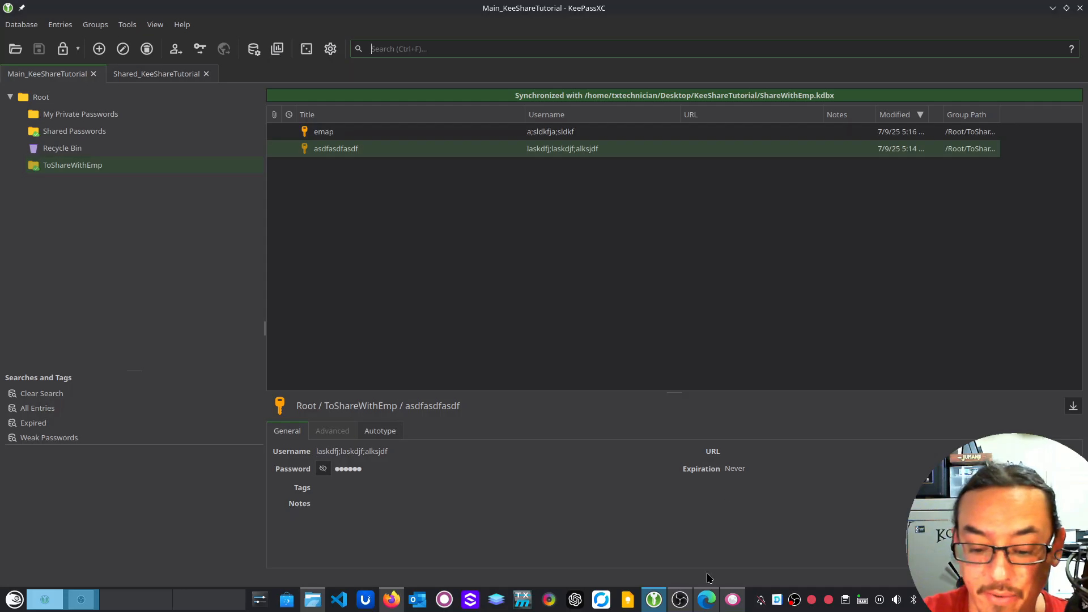
In Edge, open the C2 Password extension and open the Example To Show Clients item
{"action": "left_click", "coordinate": [707, 602]}
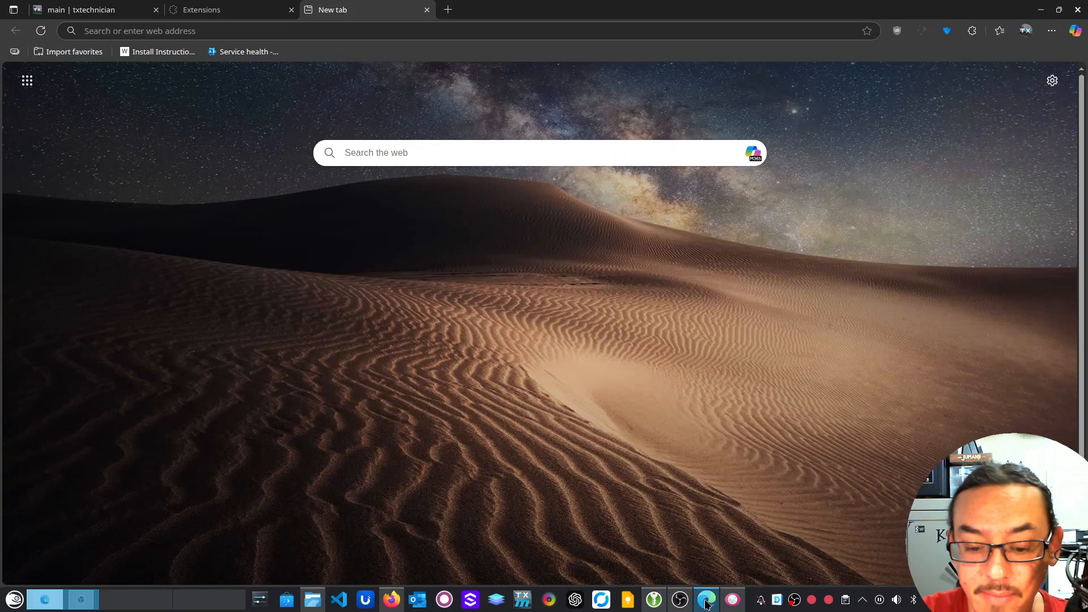
{"action": "left_click", "coordinate": [946, 33]}
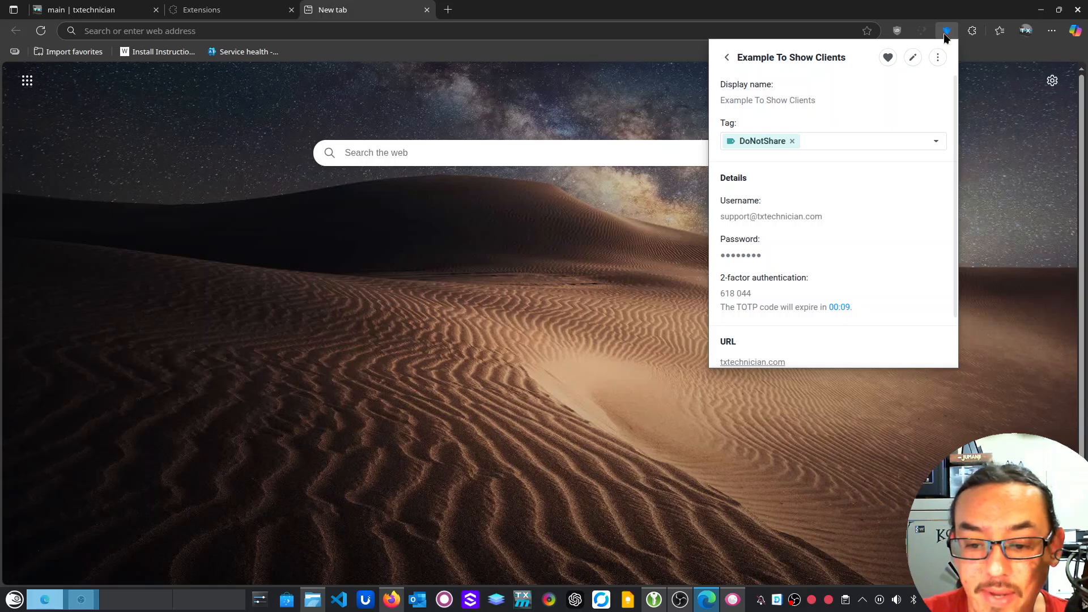
{"action": "left_click", "coordinate": [725, 58]}
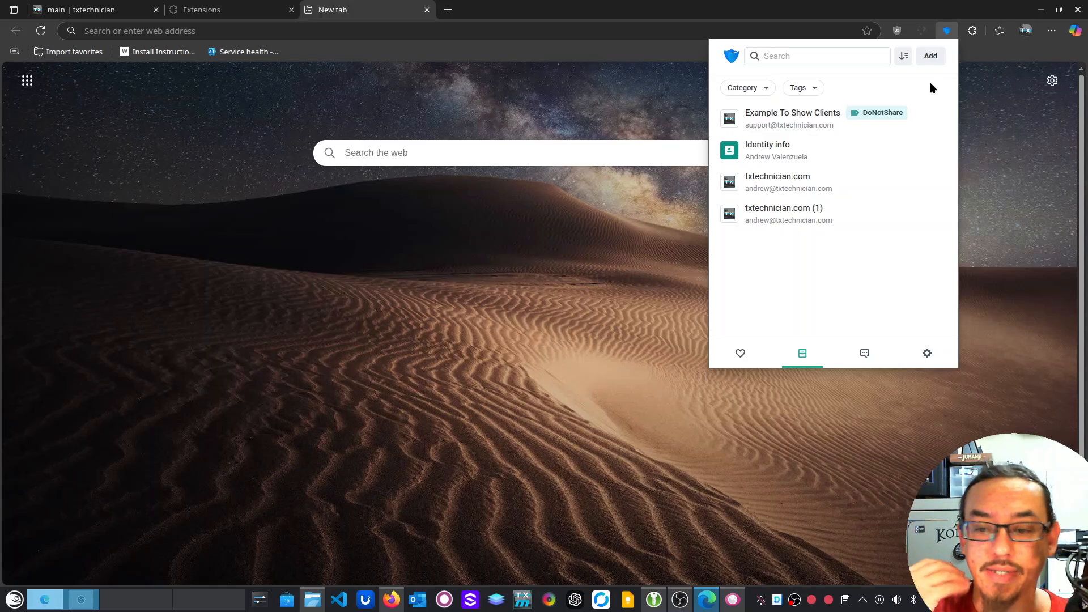
{"action": "mouse_move", "coordinate": [841, 107]}
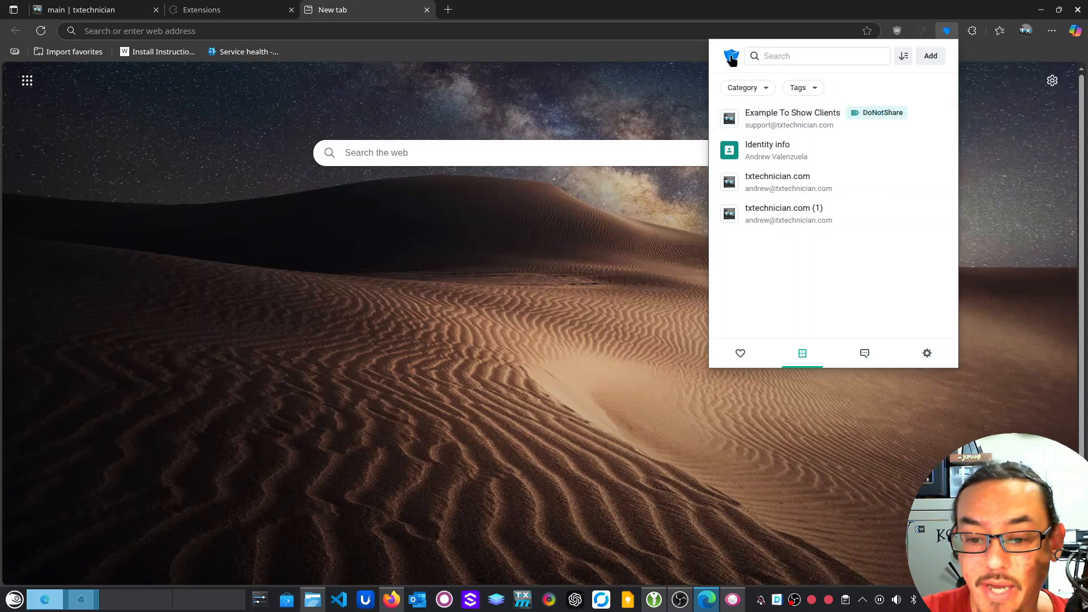
{"action": "left_click", "coordinate": [938, 121]}
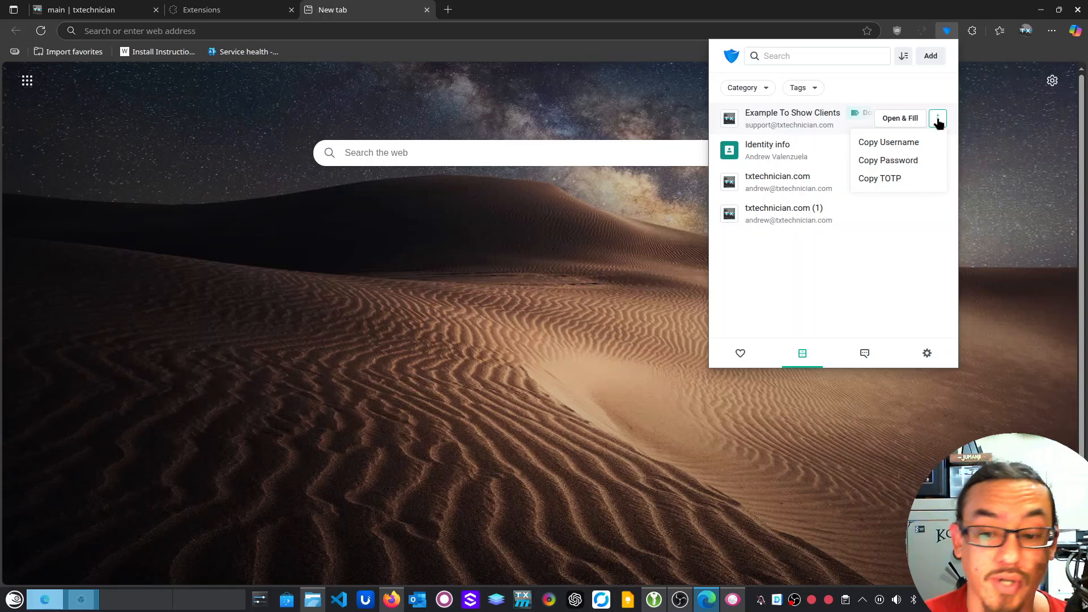
{"action": "left_click", "coordinate": [798, 112]}
Choose Share from the item's ⋮ menu and focus the recipients email box
{"action": "left_click", "coordinate": [942, 60]}
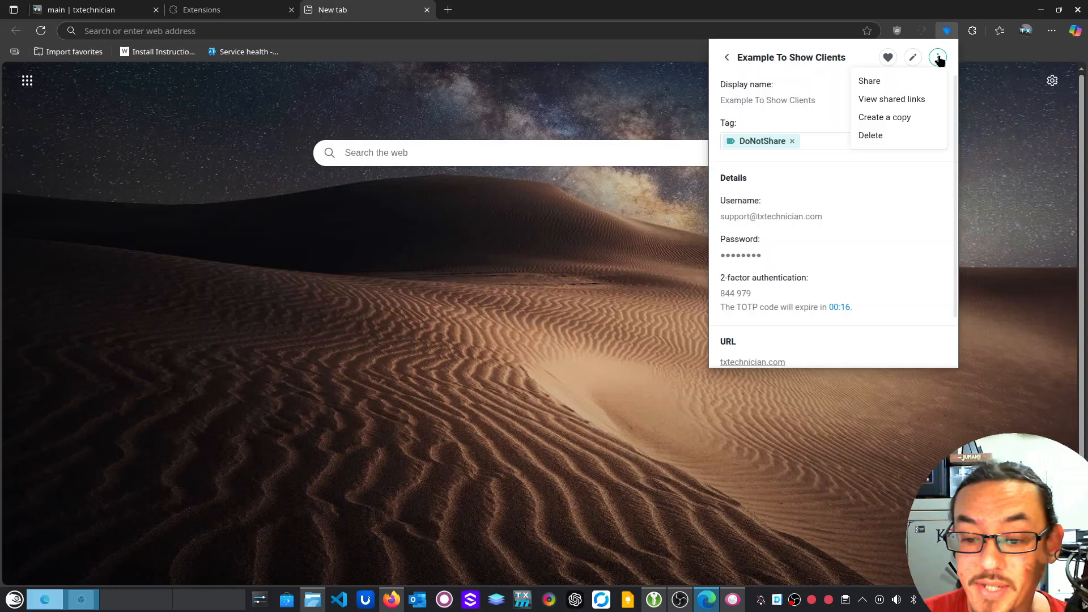
{"action": "left_click", "coordinate": [879, 82]}
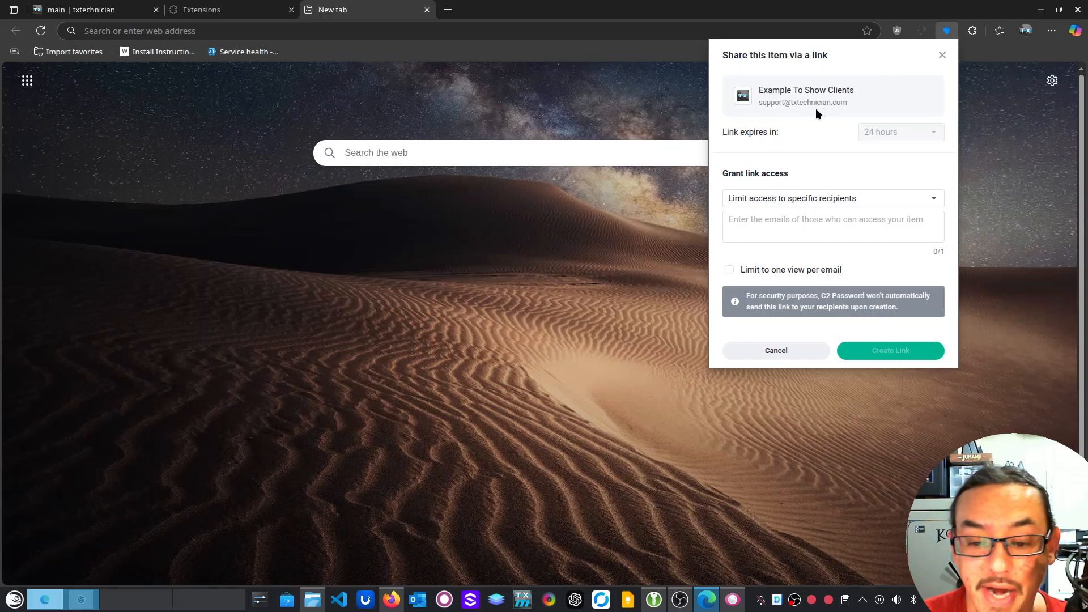
{"action": "left_click", "coordinate": [839, 226]}
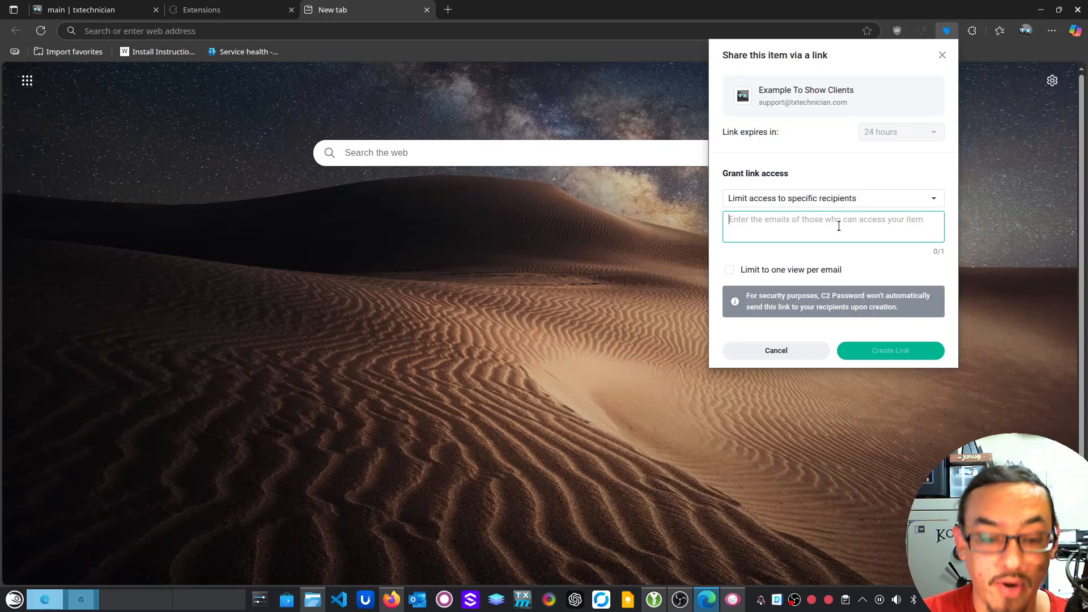
{"action": "left_click", "coordinate": [391, 599]}
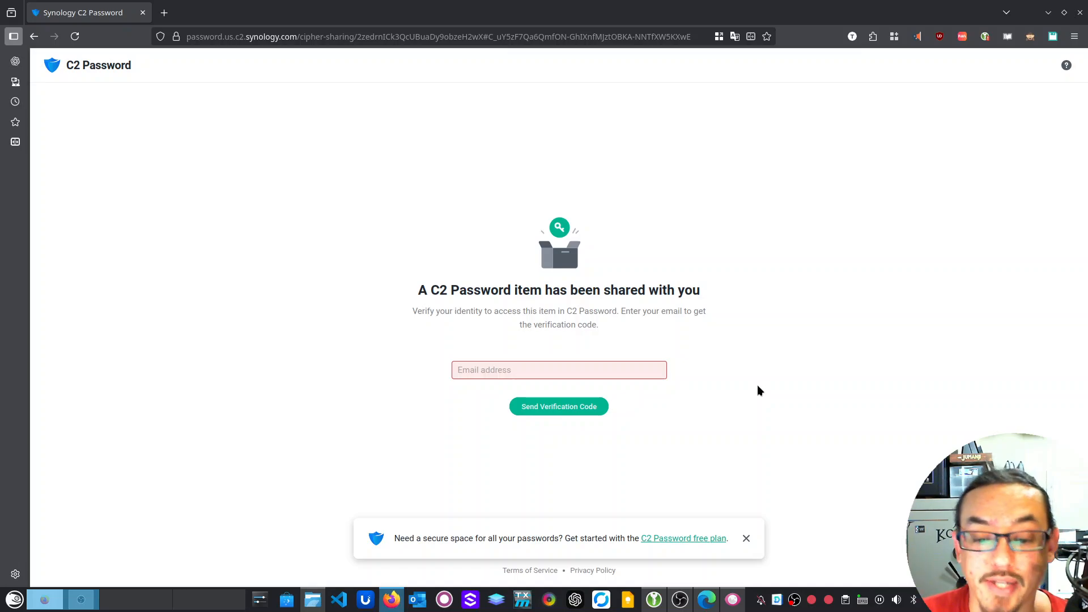
Enter the recipient's email address on the share page and request a verification code
{"action": "left_click", "coordinate": [610, 368]}
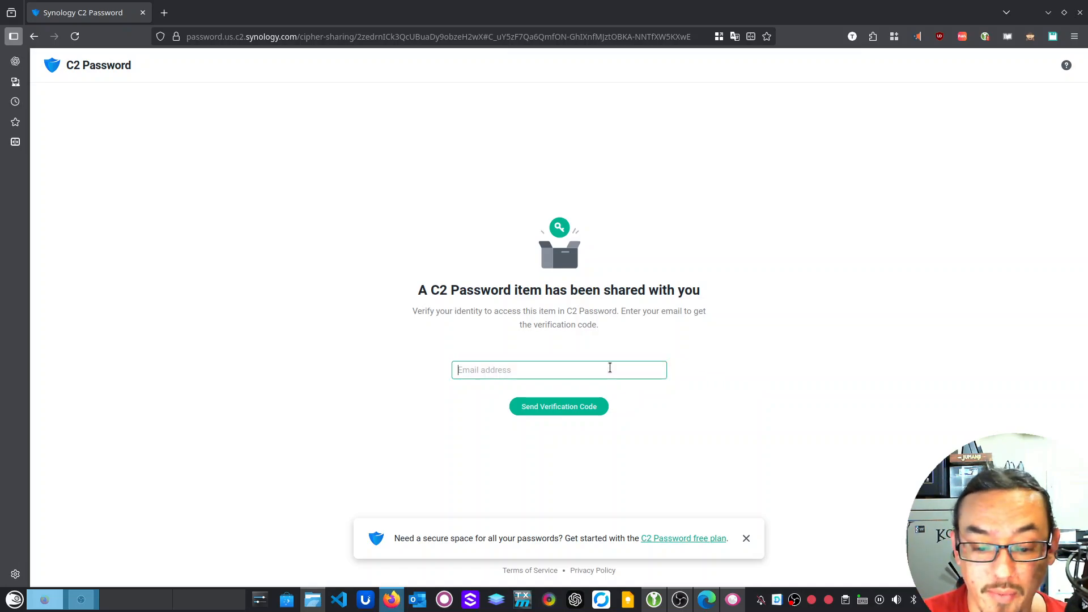
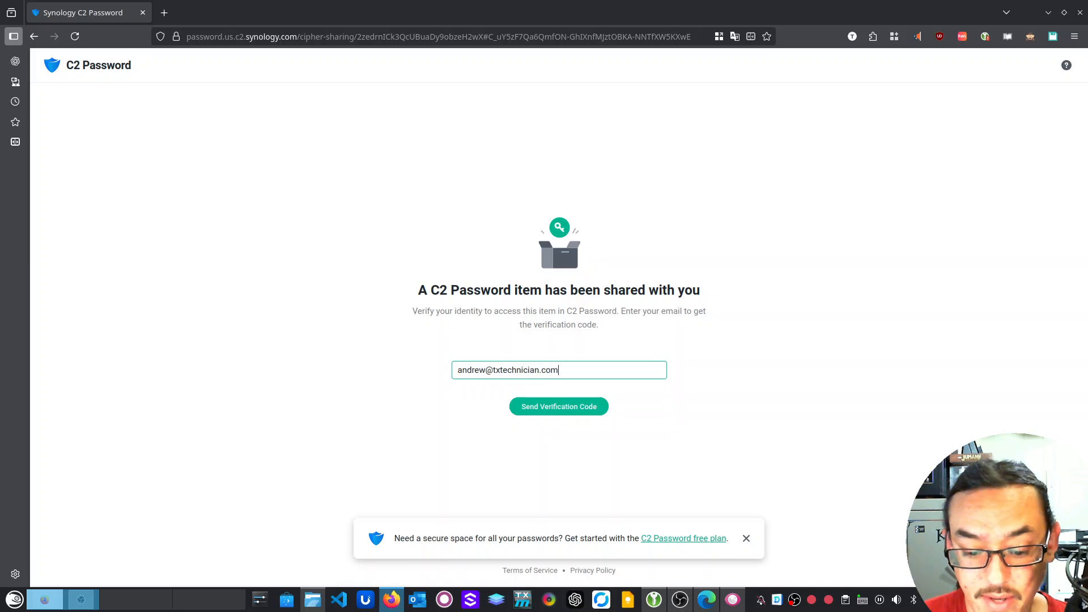
{"action": "left_click", "coordinate": [584, 407]}
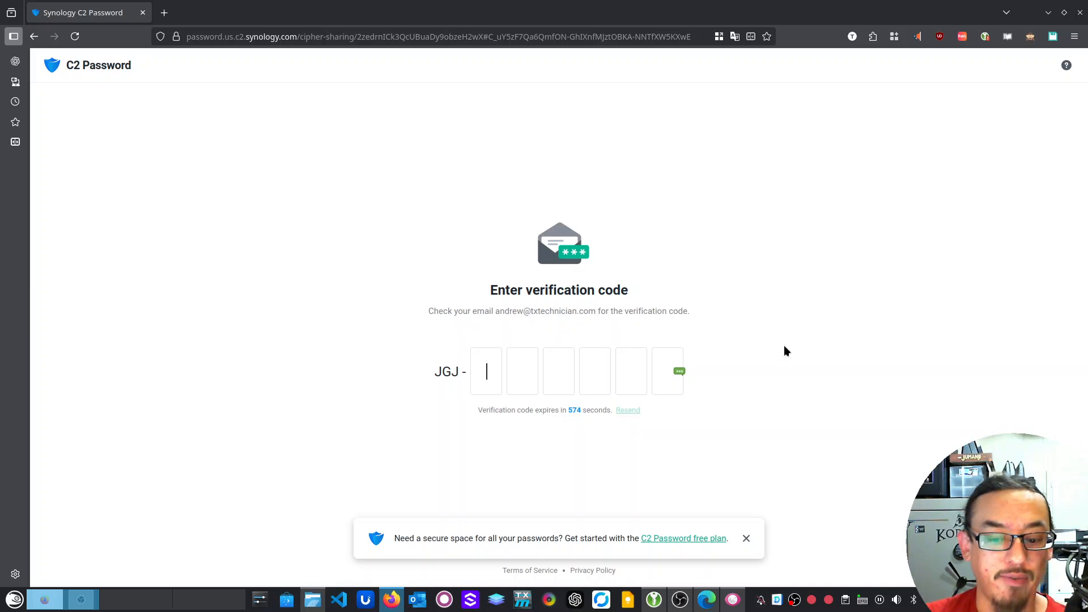
Copy the 2-factor authentication code of Example To Show Clients from the C2 Password extension
{"action": "key", "text": "alt+Tab"}
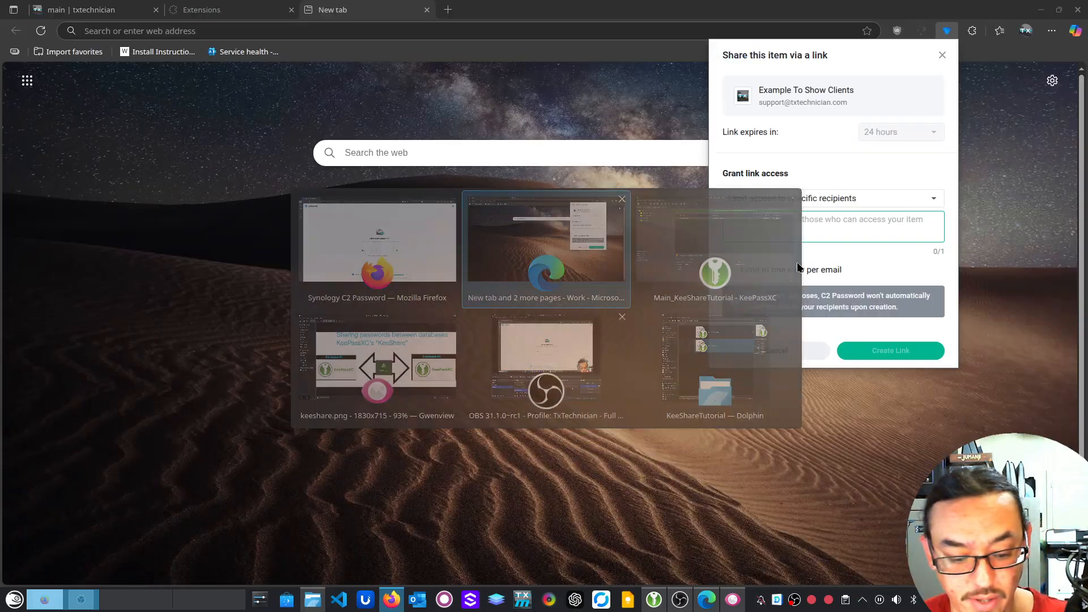
{"action": "left_click", "coordinate": [946, 33]}
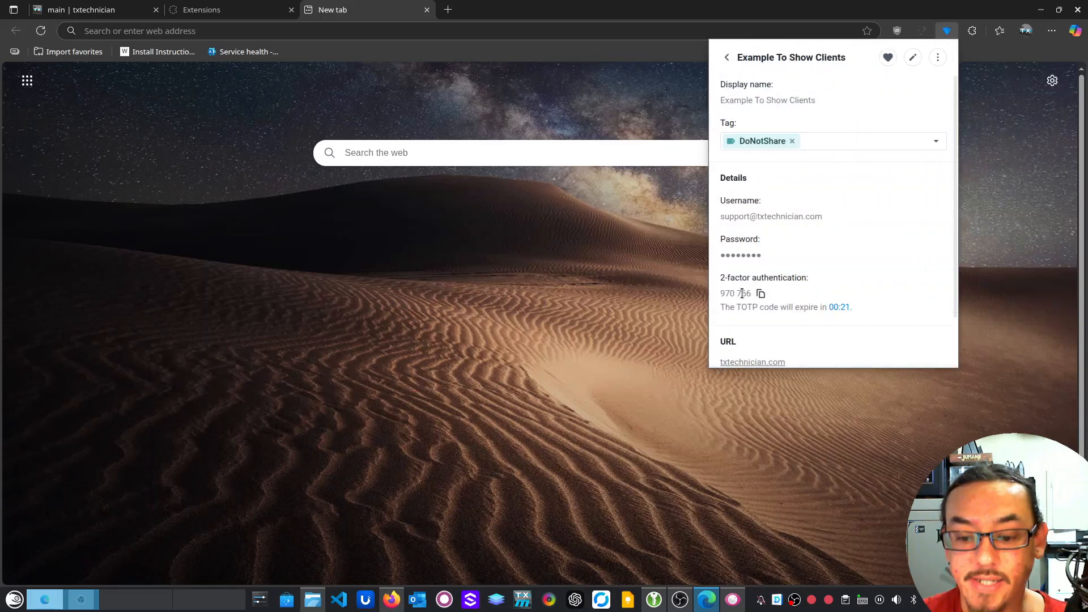
{"action": "left_click", "coordinate": [760, 293]}
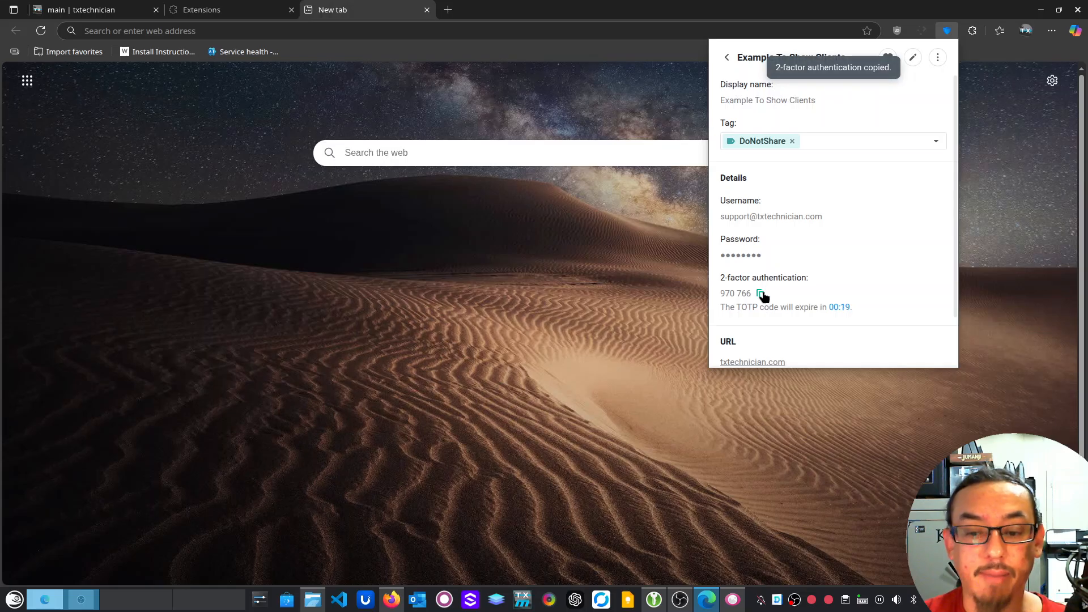